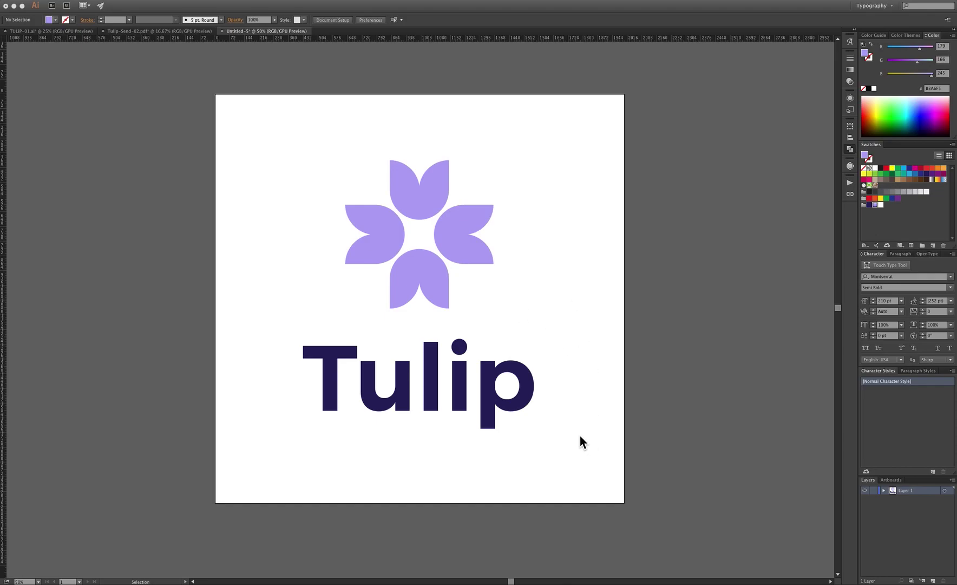
Open the Pathfinder controls, scale down the finished Tulip logo and place it in the artboard's lower-left corner.
{"action": "key", "text": "shift+super+F9"}
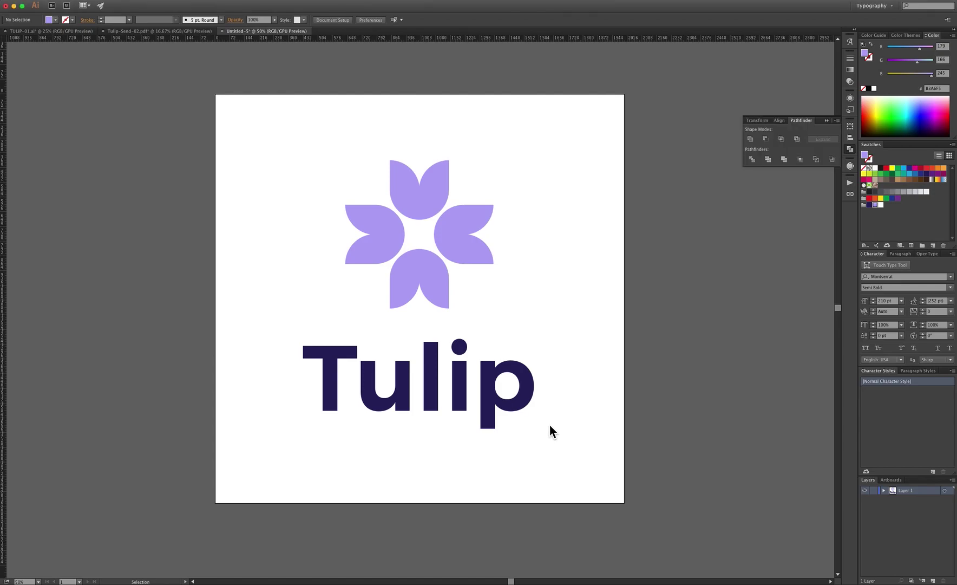
{"action": "left_click_drag", "start_coordinate": [261, 131], "coordinate": [545, 433]}
{"action": "left_click_drag", "start_coordinate": [419, 160], "coordinate": [260, 439]}
{"action": "left_click", "coordinate": [222, 125]}
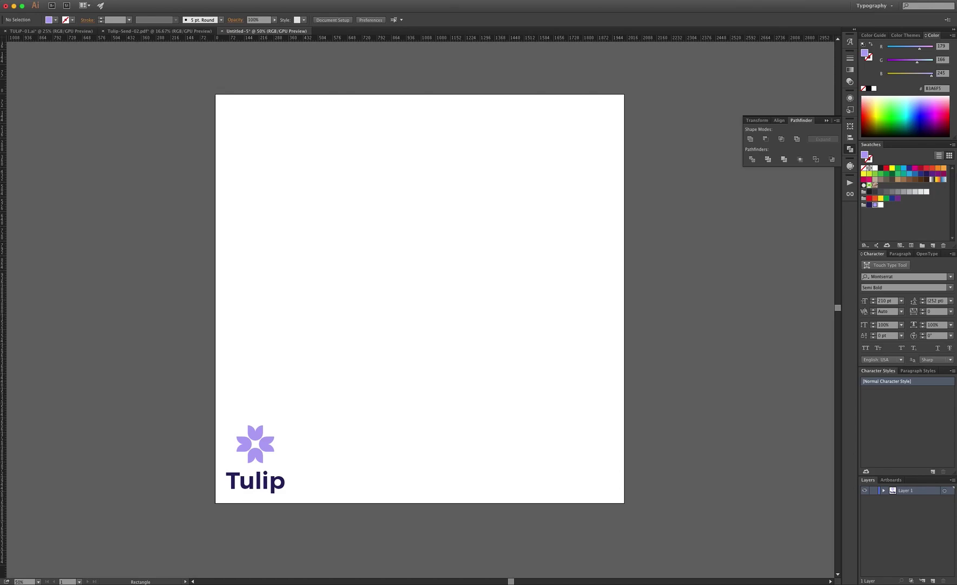
Draw a circle about 836 px in diameter and a rectangle about 578 by 1492 px covering its right half.
{"action": "left_click_drag", "start_coordinate": [355, 196], "coordinate": [526, 366]}
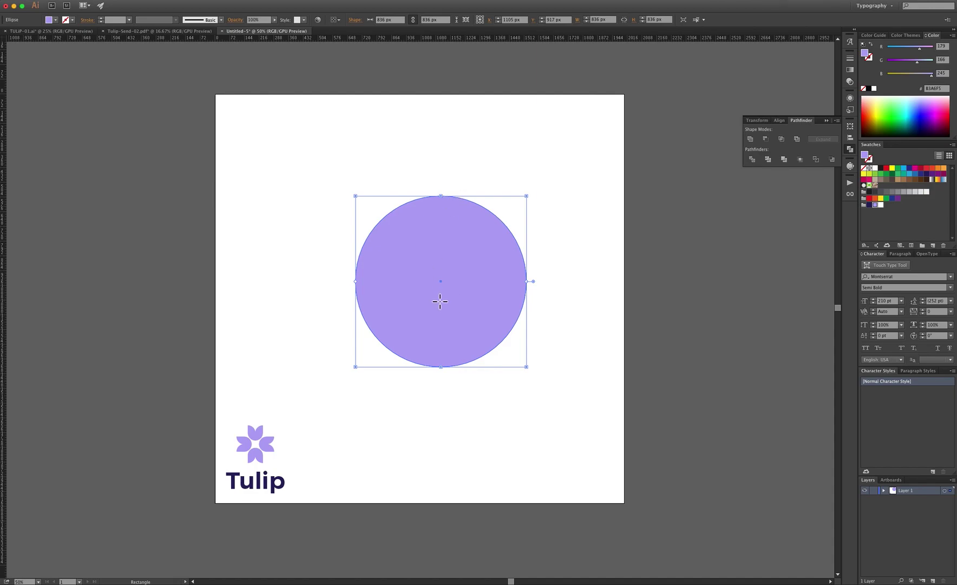
{"action": "left_click_drag", "start_coordinate": [439, 137], "coordinate": [560, 443]}
{"action": "key", "text": "v"}
Copy the rectangle over the circle's lower half, widen it to about 716 px, and show the guides and grid.
{"action": "mouse_move", "coordinate": [468, 214]}
{"action": "left_mouse_down"}
{"action": "mouse_move", "coordinate": [511, 194]}
{"action": "mouse_move", "coordinate": [432, 297]}
{"action": "mouse_move", "coordinate": [421, 332]}
{"action": "mouse_move", "coordinate": [412, 323]}
{"action": "left_mouse_up"}
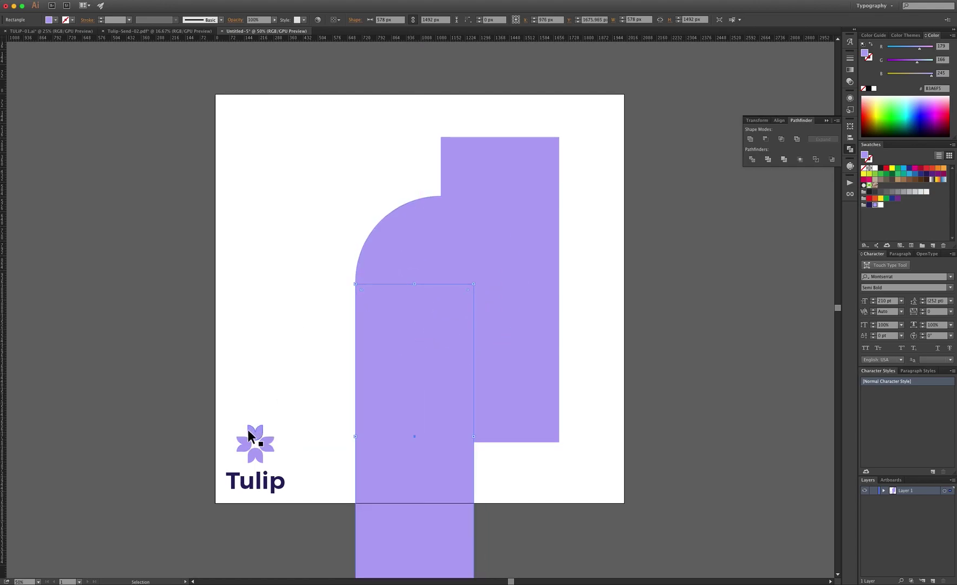
{"action": "left_click", "coordinate": [419, 220]}
{"action": "left_click_drag", "start_coordinate": [418, 383], "coordinate": [416, 377]}
{"action": "key", "text": "super+semicolon"}
{"action": "key", "text": "super+apostrophe"}
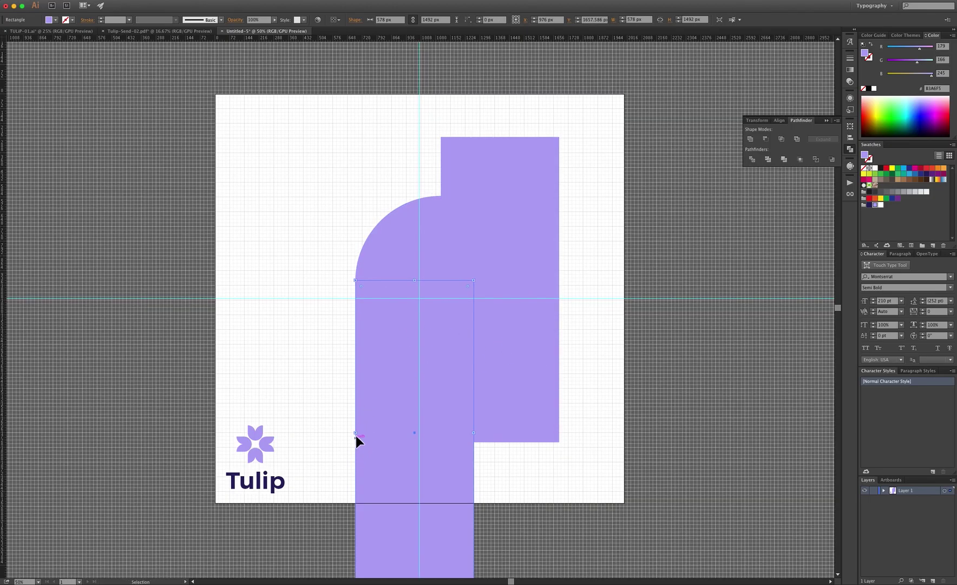
{"action": "left_click_drag", "start_coordinate": [356, 433], "coordinate": [341, 433]}
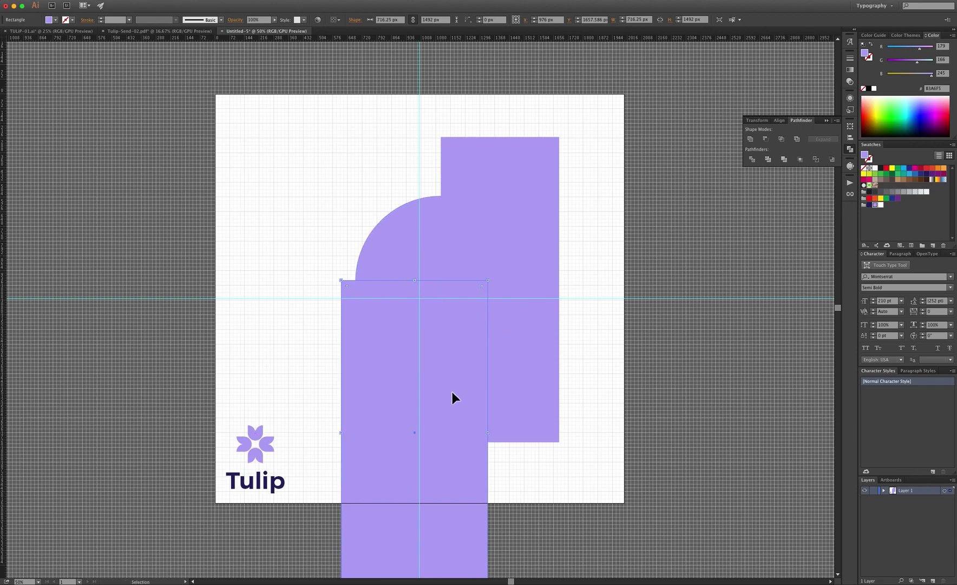
{"action": "left_click_drag", "start_coordinate": [396, 411], "coordinate": [396, 403]}
Subtract both rectangles from the circle so only its upper-left quarter is left.
{"action": "left_click", "coordinate": [523, 152], "text": "shift"}
{"action": "left_click", "coordinate": [422, 225], "text": "shift"}
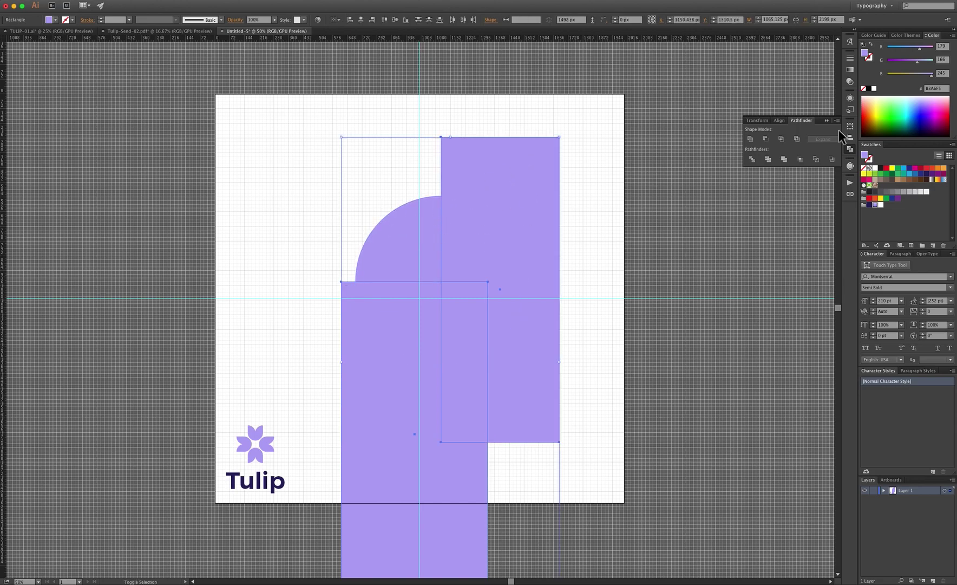
{"action": "left_click", "coordinate": [751, 139]}
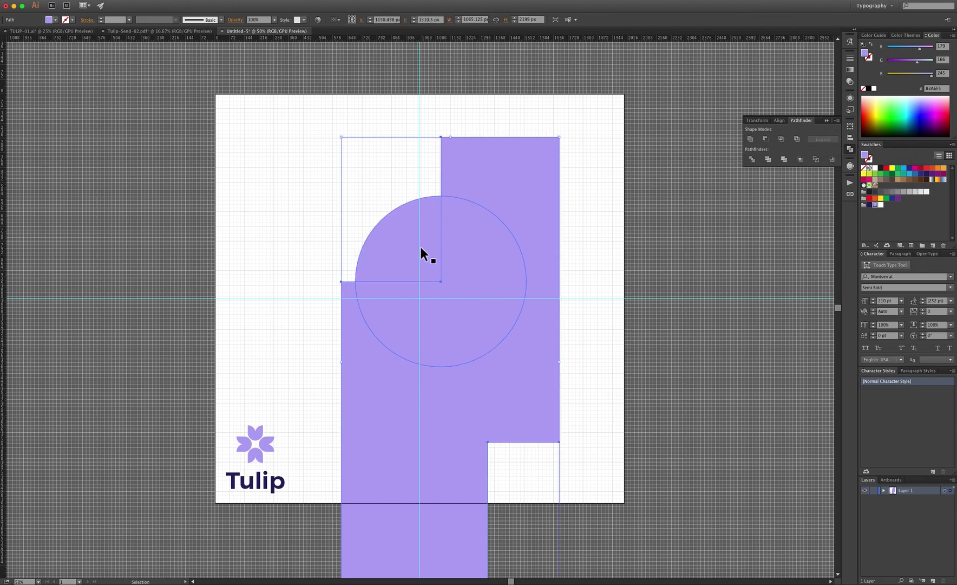
{"action": "key", "text": "super+z"}
{"action": "left_click", "coordinate": [770, 142]}
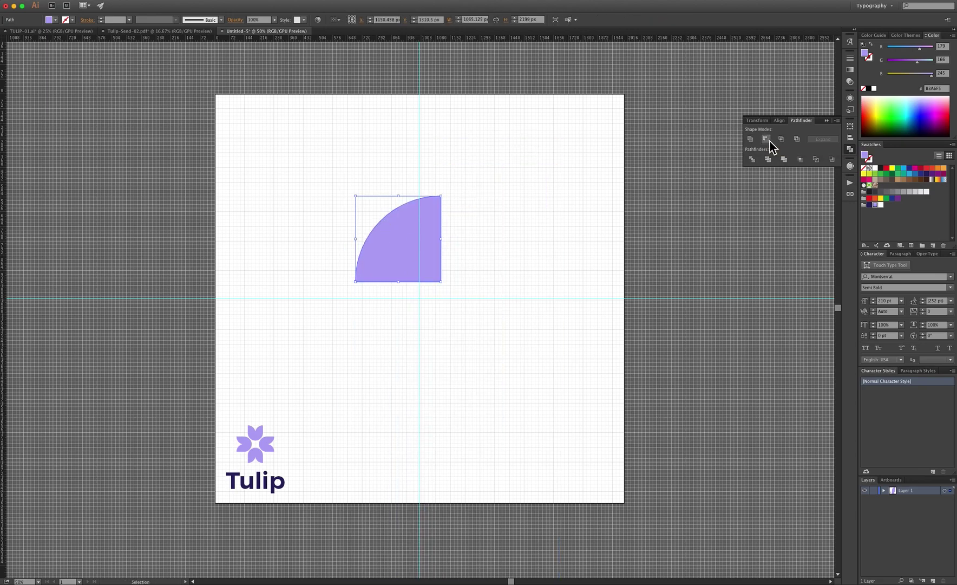
Duplicate and rotate the quarter into a full circle of four pieces, centred on the vertical guide.
{"action": "left_click_drag", "start_coordinate": [389, 222], "coordinate": [286, 262]}
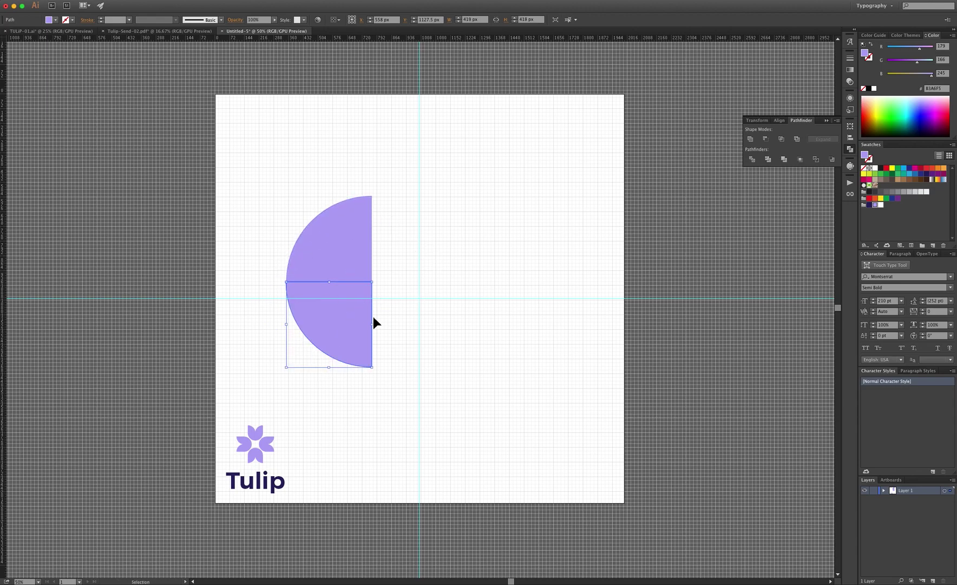
{"action": "left_click", "coordinate": [349, 244], "text": "shift"}
{"action": "left_click_drag", "start_coordinate": [349, 244], "coordinate": [427, 240]}
{"action": "left_click_drag", "start_coordinate": [453, 193], "coordinate": [338, 333]}
{"action": "mouse_move", "coordinate": [396, 243]}
{"action": "left_mouse_down"}
{"action": "mouse_move", "coordinate": [421, 243]}
{"action": "mouse_move", "coordinate": [390, 230]}
{"action": "left_mouse_up"}
{"action": "left_click_drag", "start_coordinate": [268, 154], "coordinate": [460, 324]}
{"action": "left_click", "coordinate": [503, 219]}
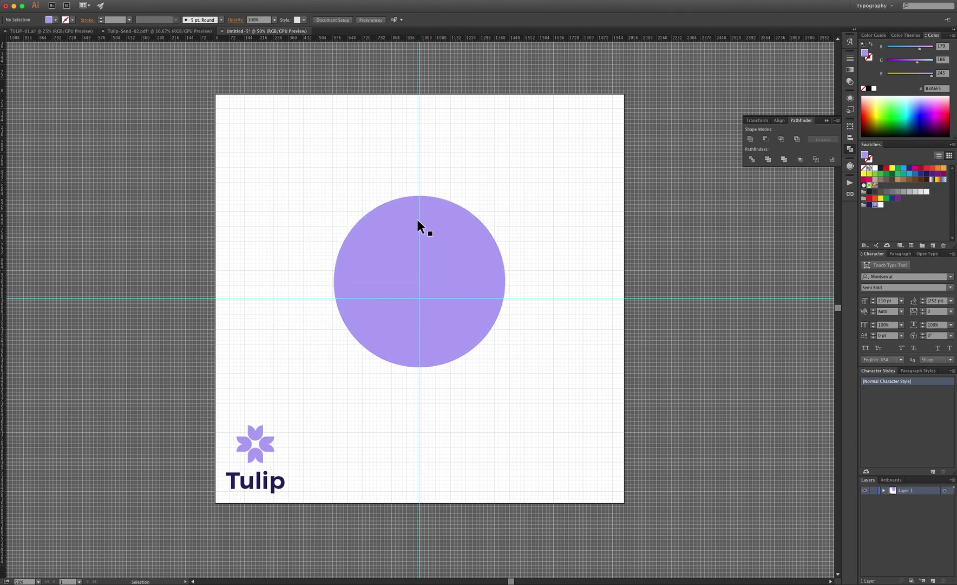
Rotate the two upper quarters 90 degrees so their square corners point outward like tulip petals.
{"action": "left_click", "coordinate": [415, 223]}
{"action": "key", "text": "r"}
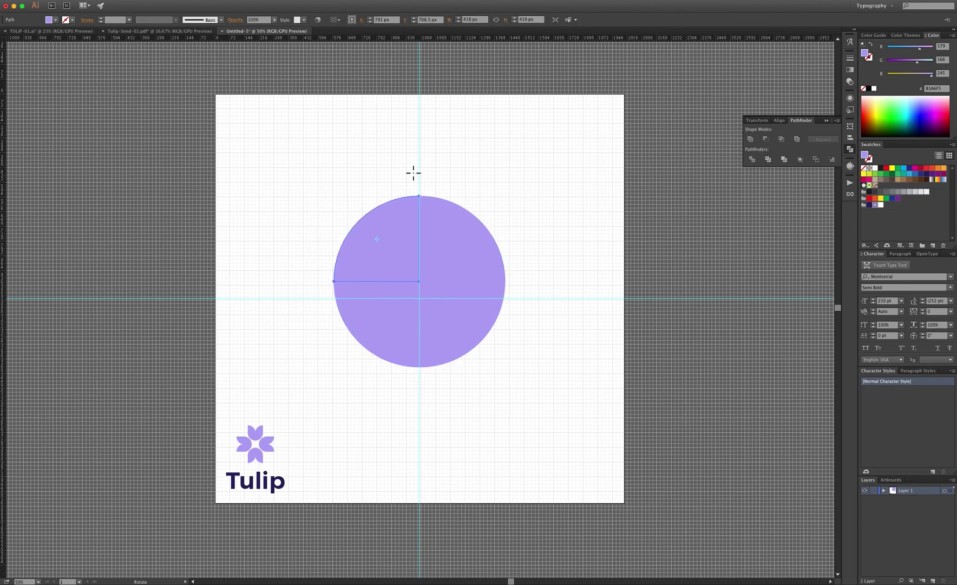
{"action": "left_click_drag", "start_coordinate": [414, 173], "coordinate": [436, 253]}
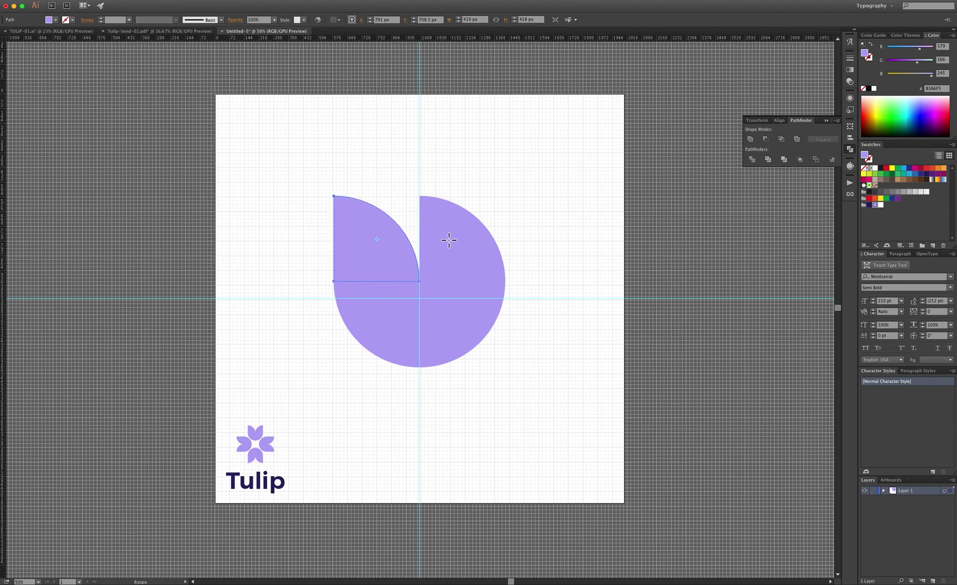
{"action": "left_click_drag", "start_coordinate": [558, 196], "coordinate": [416, 193]}
{"action": "key", "text": "v"}
{"action": "left_click", "coordinate": [478, 156]}
Move the four-piece tulip straight up near the artboard's upper edge and hide the guides.
{"action": "left_click_drag", "start_coordinate": [466, 384], "coordinate": [326, 234]}
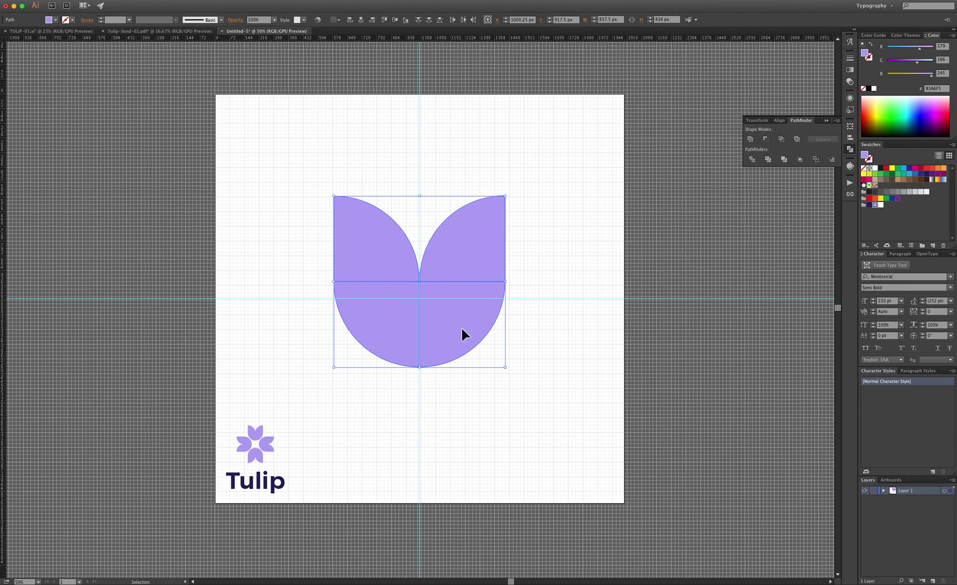
{"action": "left_click_drag", "start_coordinate": [463, 328], "coordinate": [467, 237]}
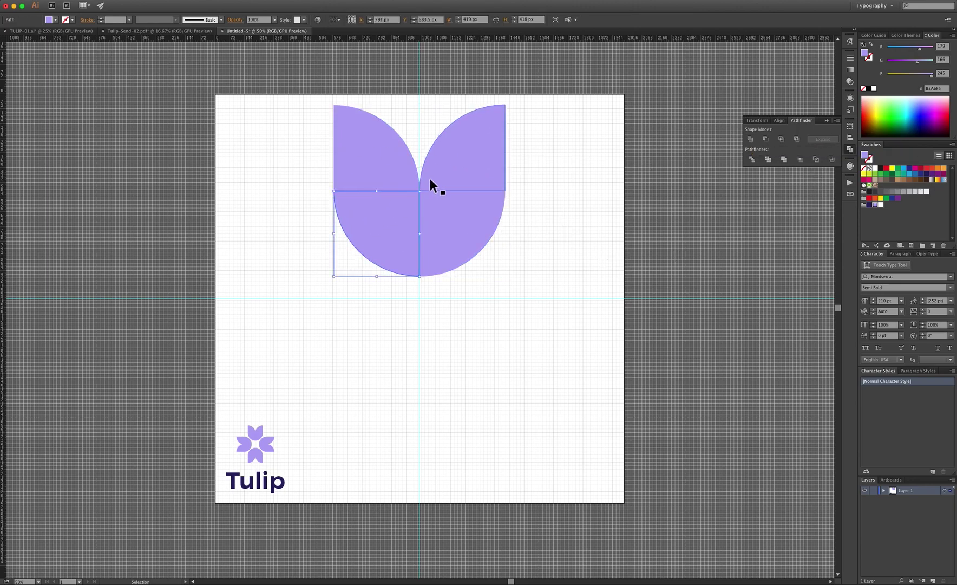
{"action": "left_click", "coordinate": [578, 189]}
{"action": "key", "text": "super+semicolon"}
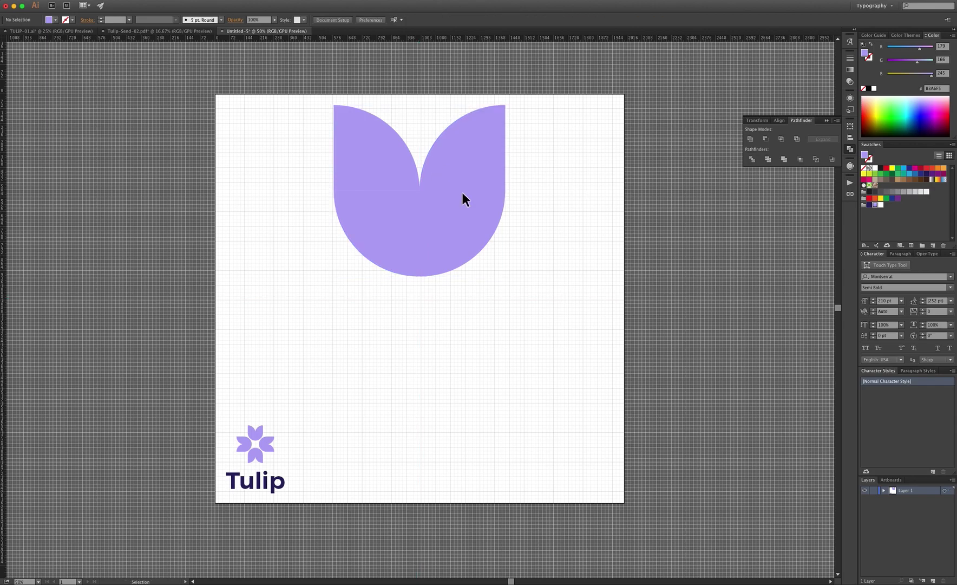
{"action": "left_click", "coordinate": [416, 201]}
{"action": "left_click", "coordinate": [461, 160], "text": "shift"}
{"action": "left_click", "coordinate": [926, 174]}
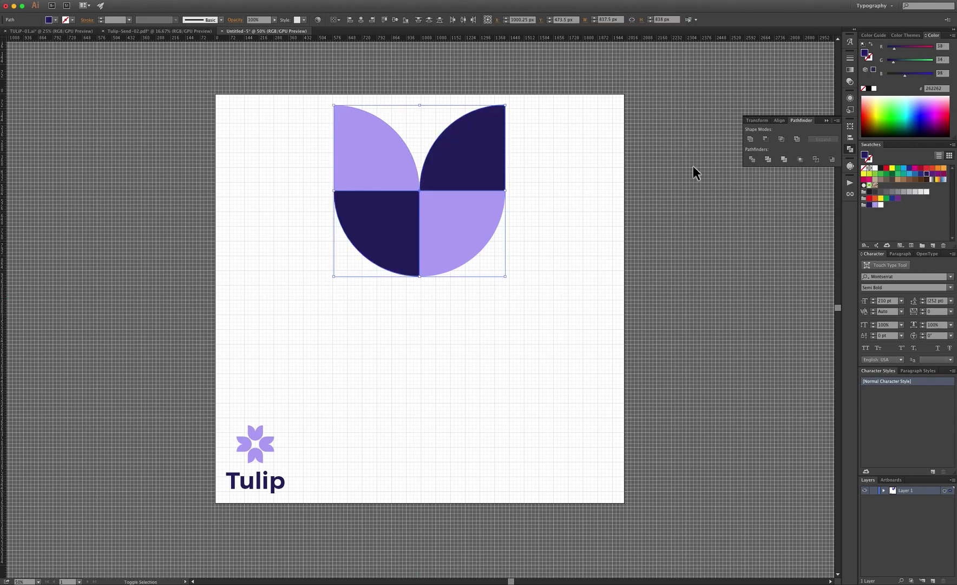
{"action": "left_click", "coordinate": [551, 260]}
{"action": "key", "text": "super+z"}
Shift the quarters at the tulip's centre joint to close the hairline gaps between them.
{"action": "left_click", "coordinate": [567, 272]}
{"action": "key", "text": "super+a"}
{"action": "left_click_drag", "start_coordinate": [379, 314], "coordinate": [449, 194]}
{"action": "key", "text": "super+space"}
{"action": "left_click_drag", "start_coordinate": [388, 191], "coordinate": [645, 219]}
{"action": "left_click_drag", "start_coordinate": [709, 219], "coordinate": [558, 289]}
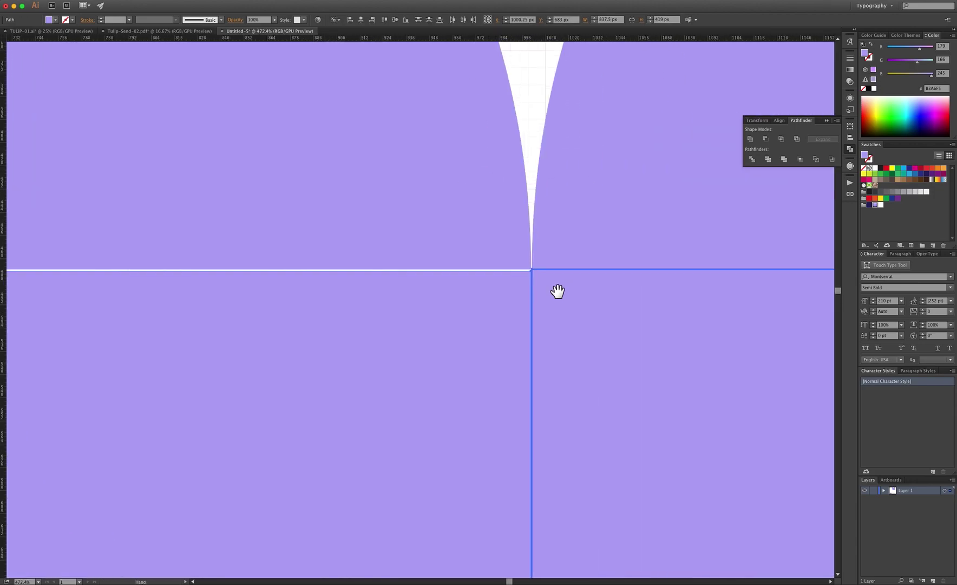
{"action": "left_click", "coordinate": [526, 130]}
{"action": "left_click_drag", "start_coordinate": [494, 186], "coordinate": [495, 188]}
{"action": "left_click", "coordinate": [640, 234]}
{"action": "left_click_drag", "start_coordinate": [621, 322], "coordinate": [621, 323]}
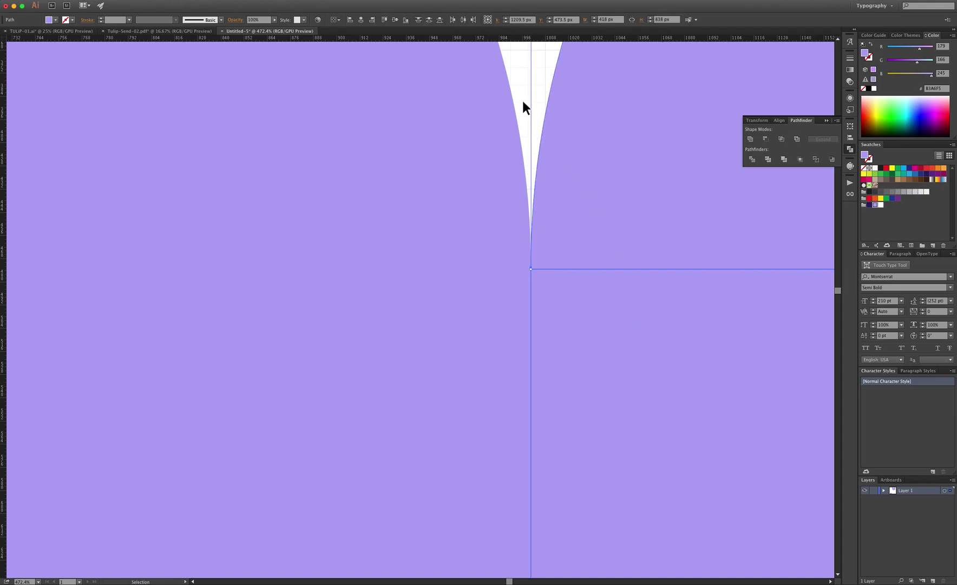
In outline view, shift the right pair of quarters down 1 px to line up with the left pair.
{"action": "key", "text": "super+shift+a"}
{"action": "key", "text": "super+minus"}
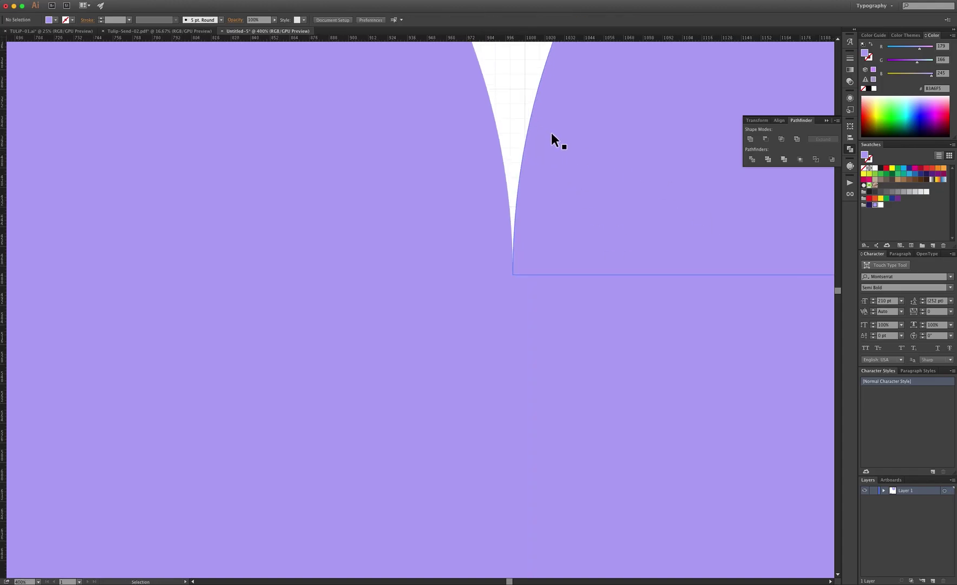
{"action": "key", "text": "super+minus"}
{"action": "key", "text": "super+minus"}
{"action": "key", "text": "super+minus"}
{"action": "key", "text": "super+minus"}
{"action": "key", "text": "super+minus"}
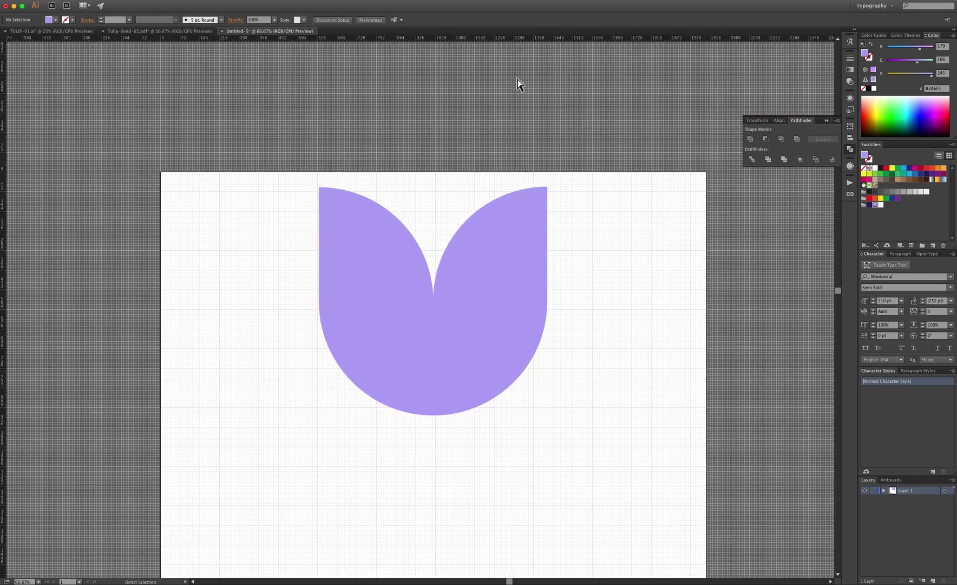
{"action": "key", "text": "super+minus"}
{"action": "key", "text": "super+minus"}
{"action": "left_click_drag", "start_coordinate": [497, 348], "coordinate": [388, 238]}
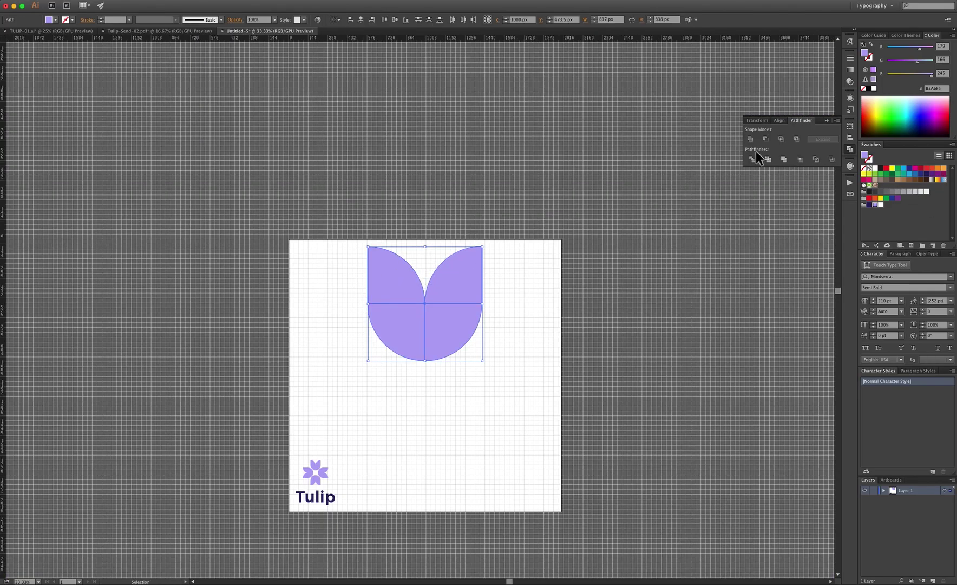
{"action": "left_click_drag", "start_coordinate": [424, 303], "coordinate": [850, 344]}
{"action": "left_click", "coordinate": [513, 109]}
{"action": "left_click", "coordinate": [594, 247]}
{"action": "left_click", "coordinate": [560, 404], "text": "shift"}
{"action": "key", "text": "super+y"}
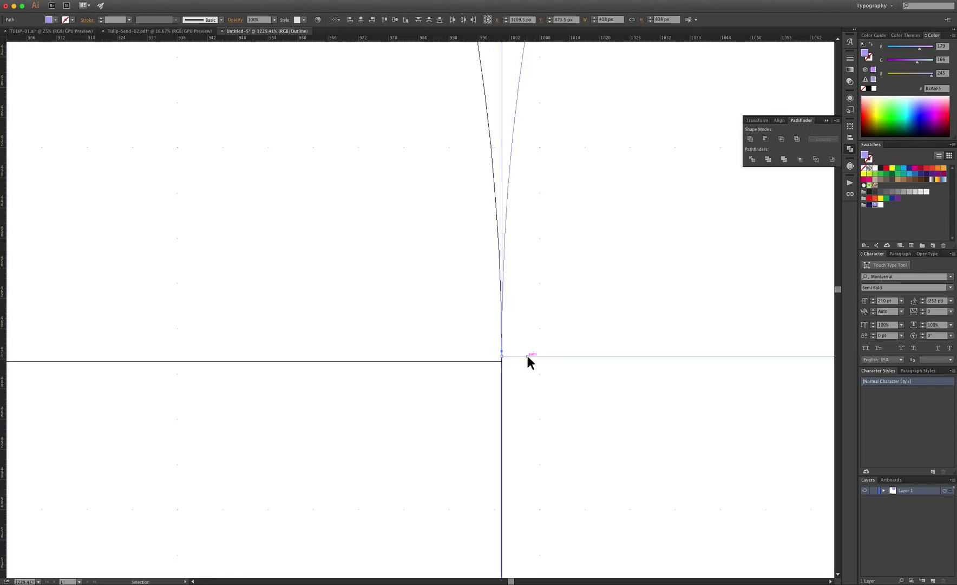
{"action": "left_click_drag", "start_coordinate": [527, 360], "coordinate": [528, 364]}
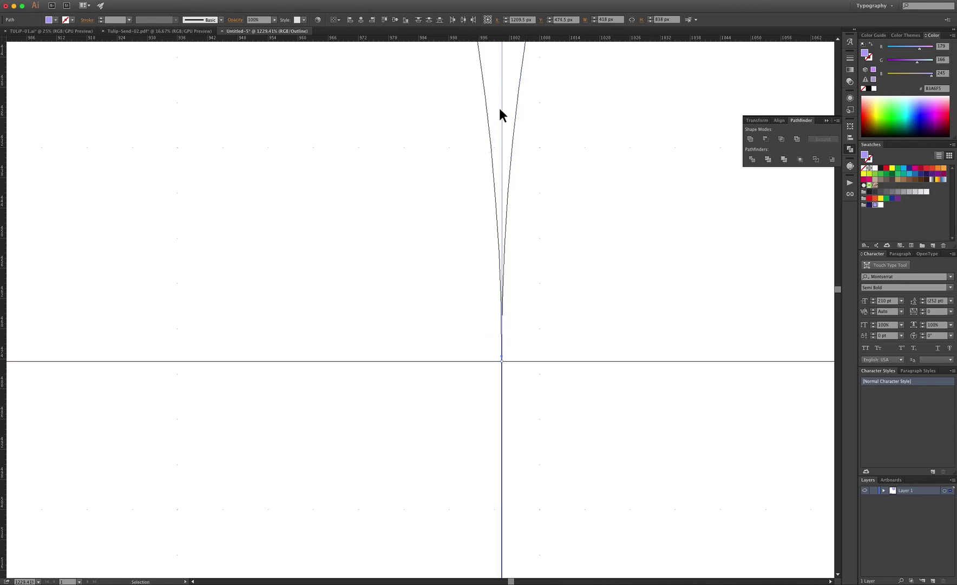
{"action": "left_click", "coordinate": [529, 364]}
Return to preview and unite the four quarters into one tulip shape.
{"action": "key", "text": "super+minus"}
{"action": "key", "text": "super+minus"}
{"action": "key", "text": "super+minus"}
{"action": "key", "text": "super+minus"}
{"action": "key", "text": "super+minus"}
{"action": "key", "text": "super+y"}
{"action": "key", "text": "super+minus"}
{"action": "key", "text": "super+minus"}
{"action": "key", "text": "super+minus"}
{"action": "key", "text": "super+minus"}
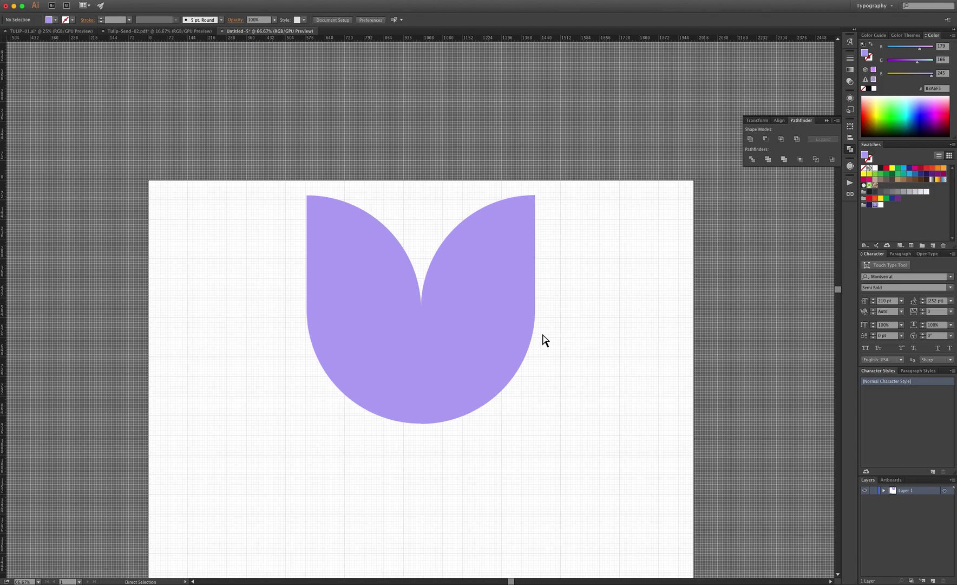
{"action": "key", "text": "v"}
{"action": "left_click_drag", "start_coordinate": [287, 368], "coordinate": [440, 291]}
{"action": "left_click", "coordinate": [417, 263]}
{"action": "left_click_drag", "start_coordinate": [528, 389], "coordinate": [273, 241]}
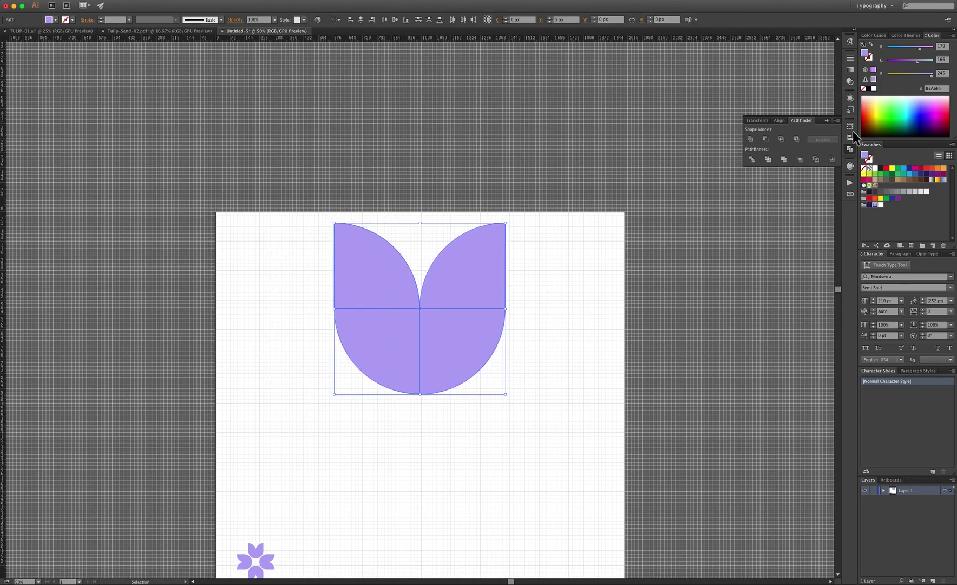
{"action": "left_click", "coordinate": [751, 140]}
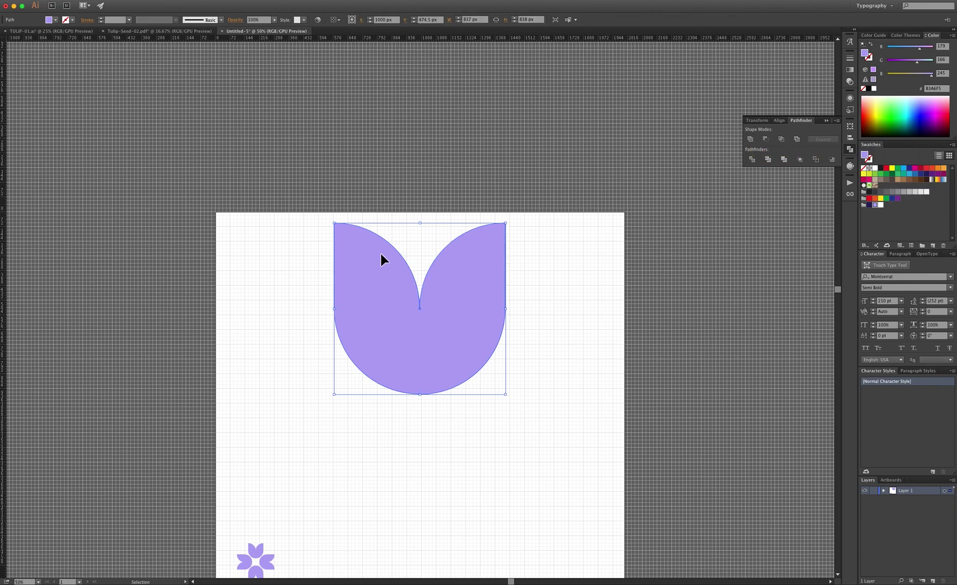
Place a copy of the tulip directly below the original and rotate it 180 degrees.
{"action": "left_click_drag", "start_coordinate": [453, 444], "coordinate": [500, 291]}
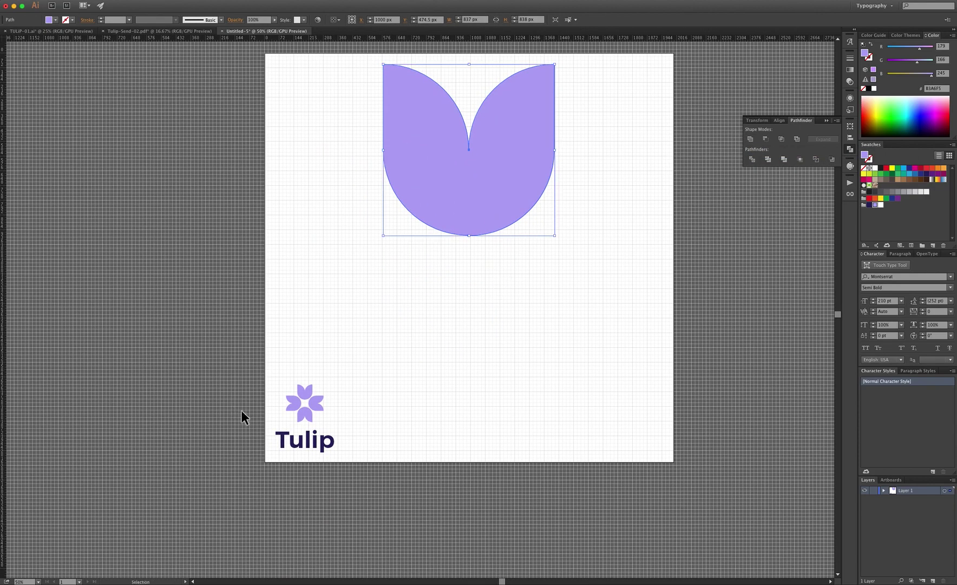
{"action": "left_click_drag", "start_coordinate": [485, 167], "coordinate": [480, 352]}
{"action": "left_click_drag", "start_coordinate": [568, 271], "coordinate": [364, 422]}
{"action": "key", "text": "r"}
{"action": "key", "text": "v"}
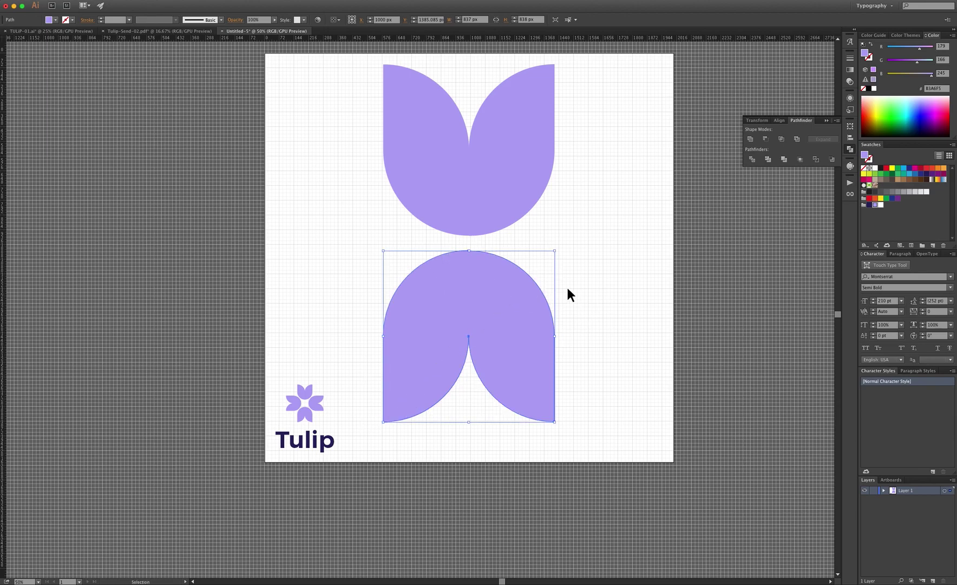
Duplicate the tulip pair rotated 90 degrees and move the two side tulips outward, clear of the vertical pair.
{"action": "left_click", "coordinate": [535, 198]}
{"action": "left_click", "coordinate": [508, 342], "text": "shift"}
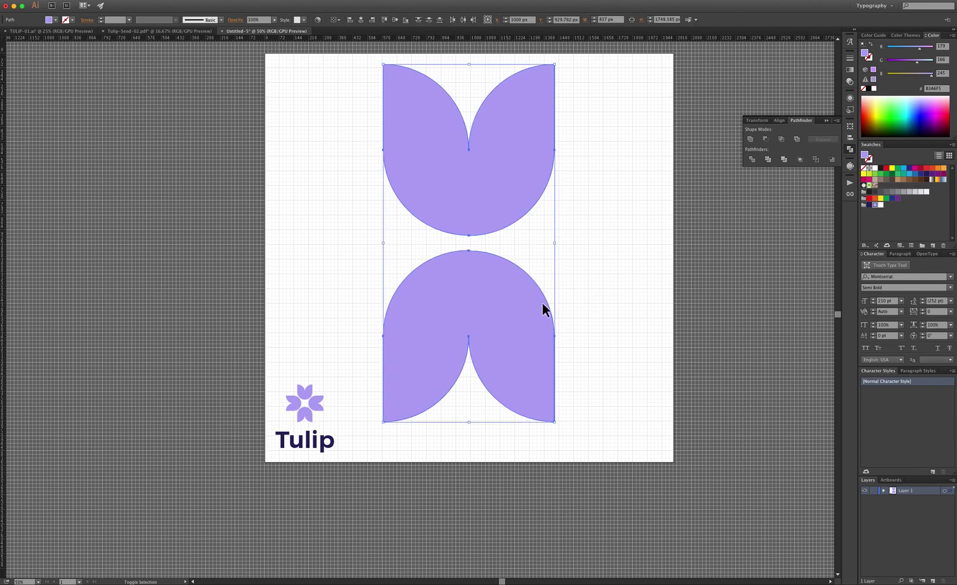
{"action": "key", "text": "a"}
{"action": "key", "text": "v"}
{"action": "key", "text": "a"}
{"action": "key", "text": "v"}
{"action": "left_click_drag", "start_coordinate": [558, 61], "coordinate": [537, 360]}
{"action": "key", "text": "v"}
{"action": "left_click", "coordinate": [553, 205]}
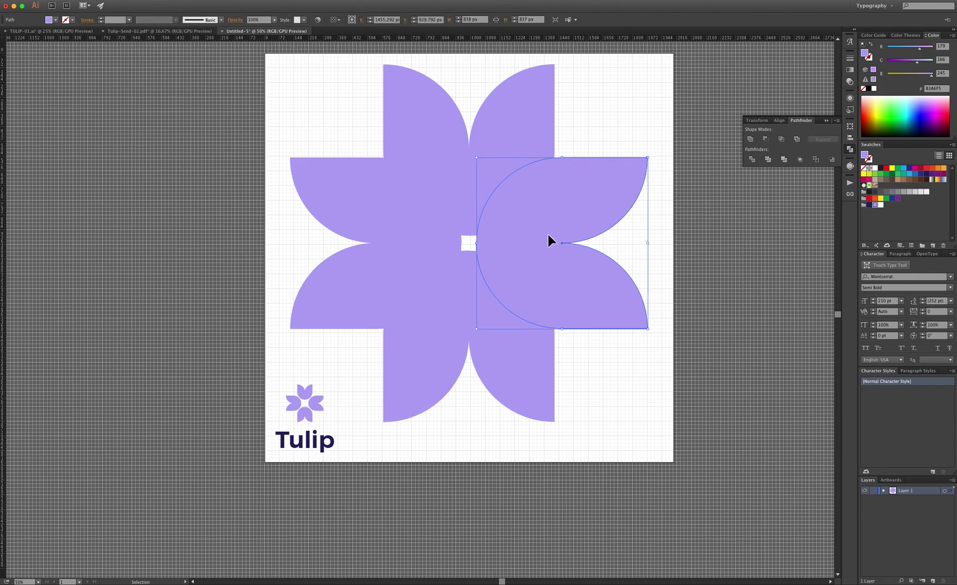
{"action": "left_click_drag", "start_coordinate": [548, 234], "coordinate": [626, 229]}
{"action": "left_click_drag", "start_coordinate": [387, 224], "coordinate": [363, 233]}
{"action": "left_click_drag", "start_coordinate": [478, 166], "coordinate": [477, 93]}
{"action": "left_click_drag", "start_coordinate": [473, 301], "coordinate": [475, 338]}
{"action": "key", "text": "super+z"}
{"action": "key", "text": "super+z"}
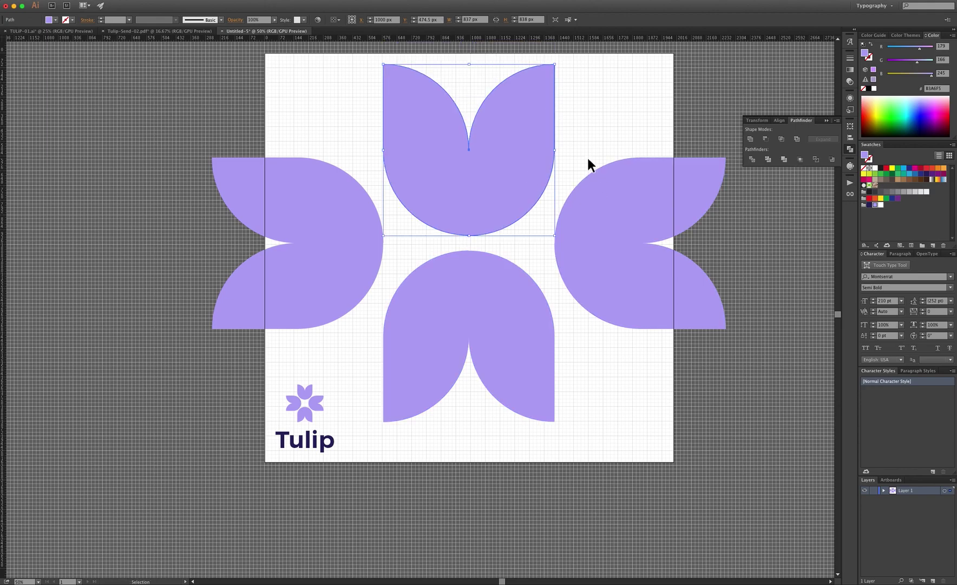
Scale down the four tulips together so they fit within the middle of the artboard.
{"action": "key", "text": "super+minus"}
{"action": "left_click_drag", "start_coordinate": [396, 252], "coordinate": [515, 270]}
{"action": "key", "text": "z"}
{"action": "left_click_drag", "start_coordinate": [431, 239], "coordinate": [555, 159]}
{"action": "key", "text": "v"}
{"action": "left_click", "coordinate": [467, 293]}
Nudge the upper tulip up and the lower tulip down to widen the space between them.
{"action": "left_click", "coordinate": [485, 255]}
{"action": "key", "text": "shift+Up"}
{"action": "key", "text": "shift+Up"}
{"action": "key", "text": "shift+Up"}
{"action": "key", "text": "shift+Up"}
{"action": "key", "text": "shift+Up"}
{"action": "left_click", "coordinate": [484, 322]}
{"action": "key", "text": "shift+Down"}
{"action": "key", "text": "shift+Down"}
{"action": "key", "text": "shift+Down"}
{"action": "key", "text": "shift+Down"}
{"action": "key", "text": "shift+Down"}
{"action": "key", "text": "shift+Down"}
{"action": "key", "text": "shift+Down"}
{"action": "key", "text": "shift+Down"}
{"action": "left_click", "coordinate": [542, 199]}
Nudge the left and right tulips inward toward the centre of the flower.
{"action": "left_click", "coordinate": [405, 274]}
{"action": "key", "text": "shift+Right"}
{"action": "key", "text": "shift+Right"}
{"action": "key", "text": "shift+Right"}
{"action": "left_click", "coordinate": [534, 279]}
{"action": "key", "text": "shift+Left"}
{"action": "key", "text": "shift+Left"}
{"action": "key", "text": "shift+Left"}
{"action": "key", "text": "shift+Left"}
{"action": "left_click", "coordinate": [397, 303]}
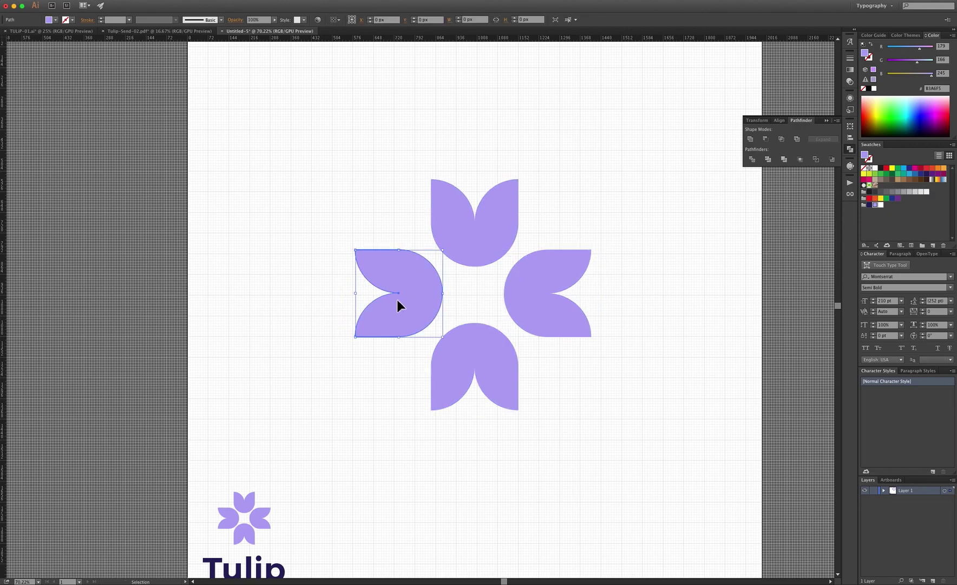
{"action": "key", "text": "shift+Right"}
{"action": "key", "text": "shift+Right"}
Fine-tune the positions of all four tulips, bringing each slightly inward for even spacing around the centre.
{"action": "left_click", "coordinate": [526, 258]}
{"action": "left_click", "coordinate": [457, 348]}
{"action": "key", "text": "shift+Down"}
{"action": "left_click", "coordinate": [329, 242]}
{"action": "left_click", "coordinate": [498, 240]}
{"action": "left_click", "coordinate": [476, 375]}
{"action": "left_click", "coordinate": [543, 363]}
{"action": "left_click", "coordinate": [512, 222]}
{"action": "key", "text": "shift+Down"}
{"action": "left_click", "coordinate": [478, 334]}
{"action": "key", "text": "shift+Up"}
{"action": "left_click", "coordinate": [544, 302]}
{"action": "key", "text": "shift+Left"}
{"action": "left_click", "coordinate": [419, 292]}
{"action": "key", "text": "shift+Right"}
{"action": "left_click", "coordinate": [552, 175]}
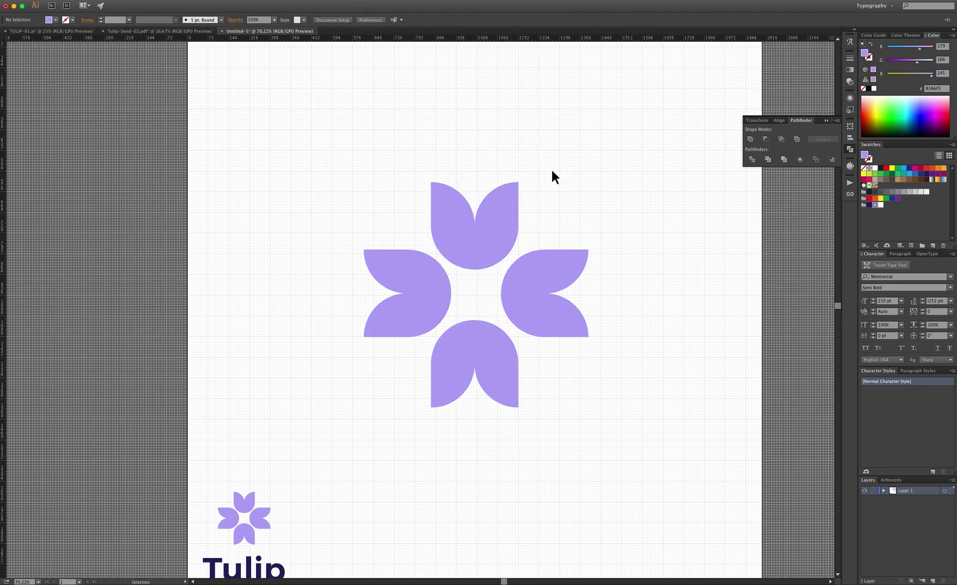
Nudge each of the four tulips one increment inward toward the centre of the flower.
{"action": "left_click", "coordinate": [510, 245]}
{"action": "key", "text": "shift+Down"}
{"action": "left_click", "coordinate": [486, 325]}
{"action": "key", "text": "shift+Up"}
{"action": "left_click", "coordinate": [512, 304]}
{"action": "key", "text": "shift+Left"}
{"action": "left_click", "coordinate": [421, 298]}
{"action": "key", "text": "shift+Right"}
{"action": "left_click", "coordinate": [545, 397]}
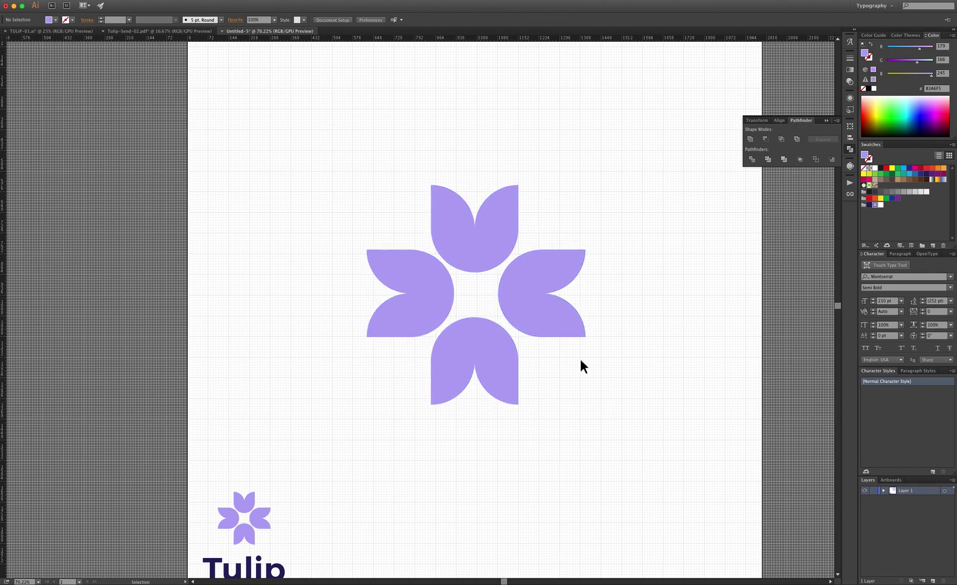
Delete the left and right tulips, keeping only the upper and lower pair.
{"action": "left_click_drag", "start_coordinate": [608, 405], "coordinate": [372, 187]}
{"action": "left_click", "coordinate": [458, 231]}
{"action": "left_click", "coordinate": [468, 335], "text": "shift"}
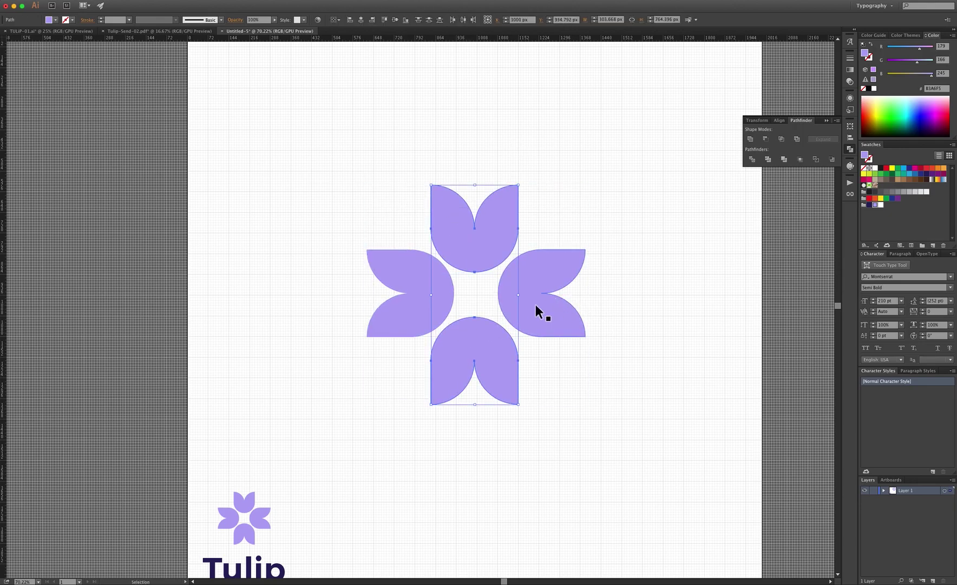
{"action": "left_click", "coordinate": [536, 304]}
{"action": "left_click", "coordinate": [400, 290], "text": "shift"}
{"action": "key", "text": "Delete"}
Rotate a copy of the upper and lower tulips 90° about their shared centre to form matching side tulips.
{"action": "left_click", "coordinate": [505, 249]}
{"action": "left_click", "coordinate": [473, 361], "text": "shift"}
{"action": "key", "text": "a"}
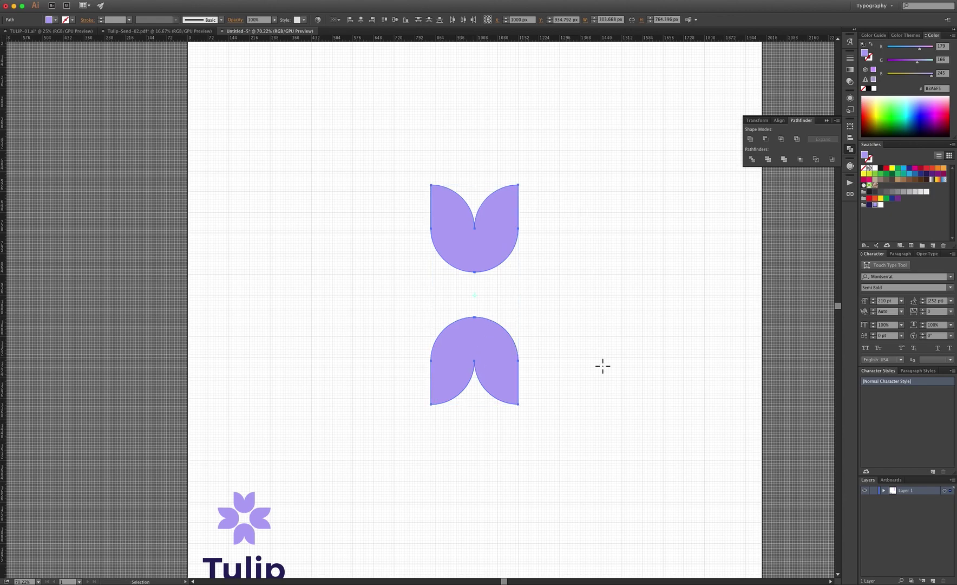
{"action": "left_click_drag", "start_coordinate": [602, 368], "coordinate": [592, 151]}
{"action": "key", "text": "v"}
{"action": "left_click", "coordinate": [488, 439]}
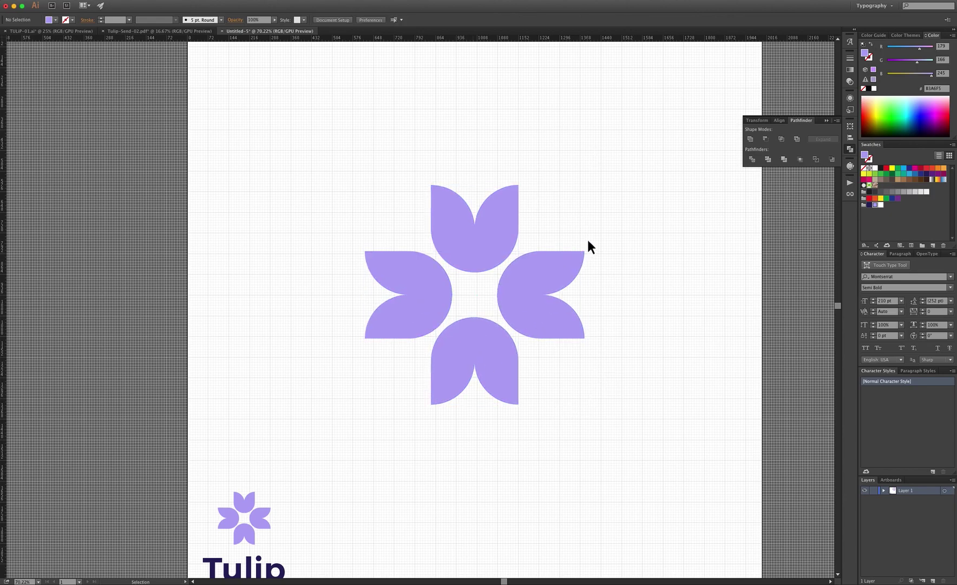
Move the whole flower up the artboard to make room for text beneath it.
{"action": "left_click", "coordinate": [507, 302]}
{"action": "left_click", "coordinate": [701, 179]}
{"action": "left_click_drag", "start_coordinate": [589, 426], "coordinate": [428, 215]}
{"action": "key", "text": "a"}
{"action": "left_click_drag", "start_coordinate": [486, 247], "coordinate": [481, 140]}
{"action": "left_click", "coordinate": [650, 189]}
{"action": "key", "text": "super+minus"}
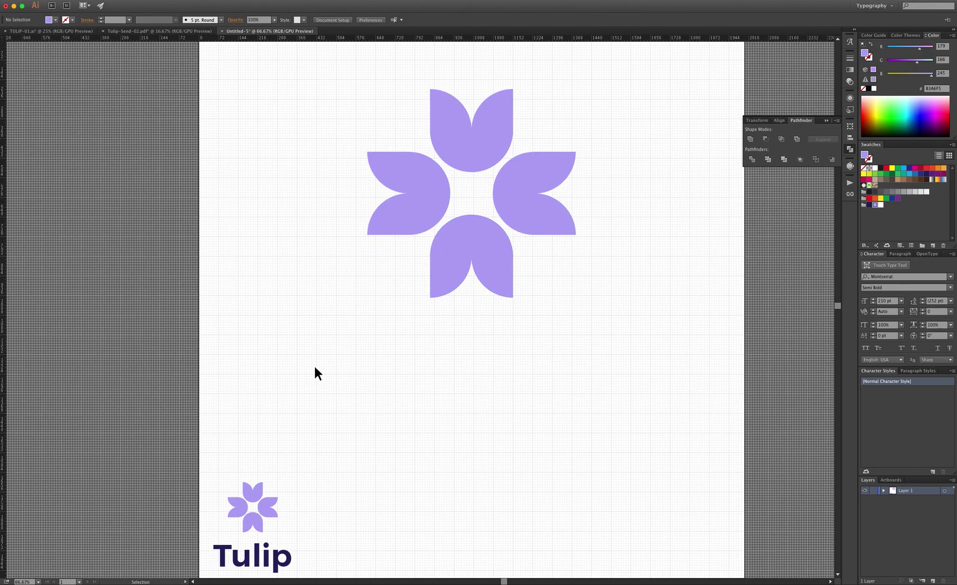
Add a text frame beneath the flower containing the word "Tulip".
{"action": "key", "text": "t"}
{"action": "left_click_drag", "start_coordinate": [297, 334], "coordinate": [668, 450]}
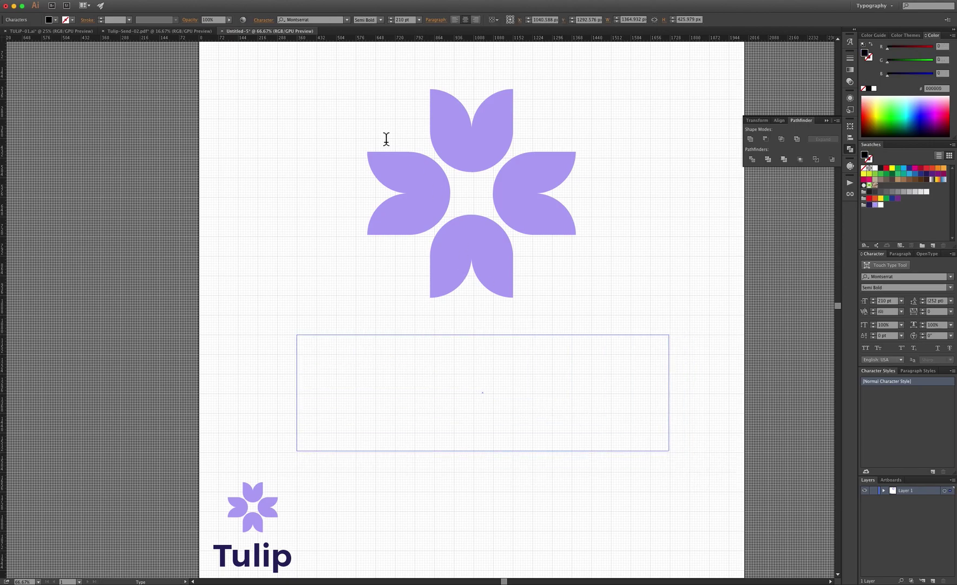
{"action": "type", "text": "Tulip"}
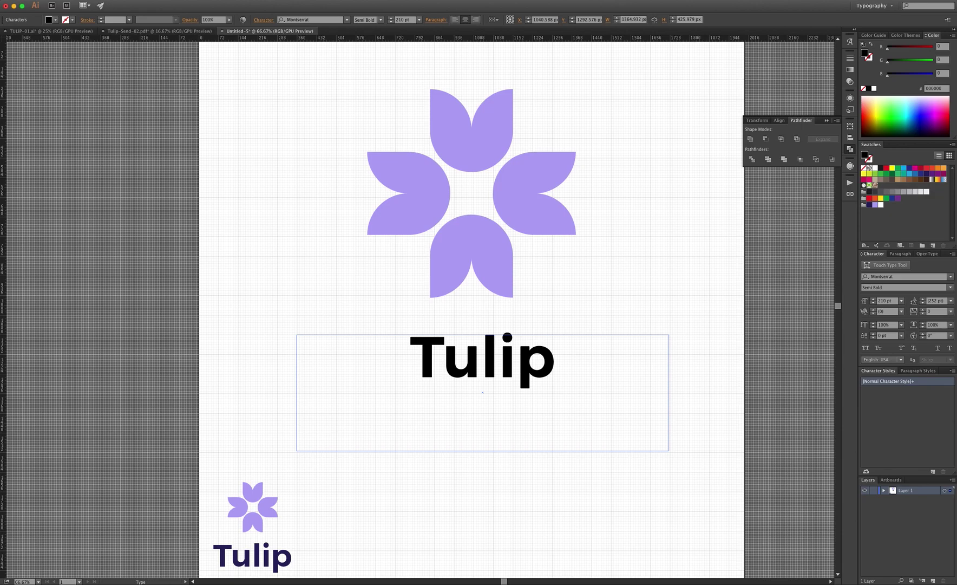
{"action": "key", "text": "Escape"}
Fill the word "Tulip" with the dark navy swatch and centre it horizontally under the flower.
{"action": "left_click", "coordinate": [872, 205]}
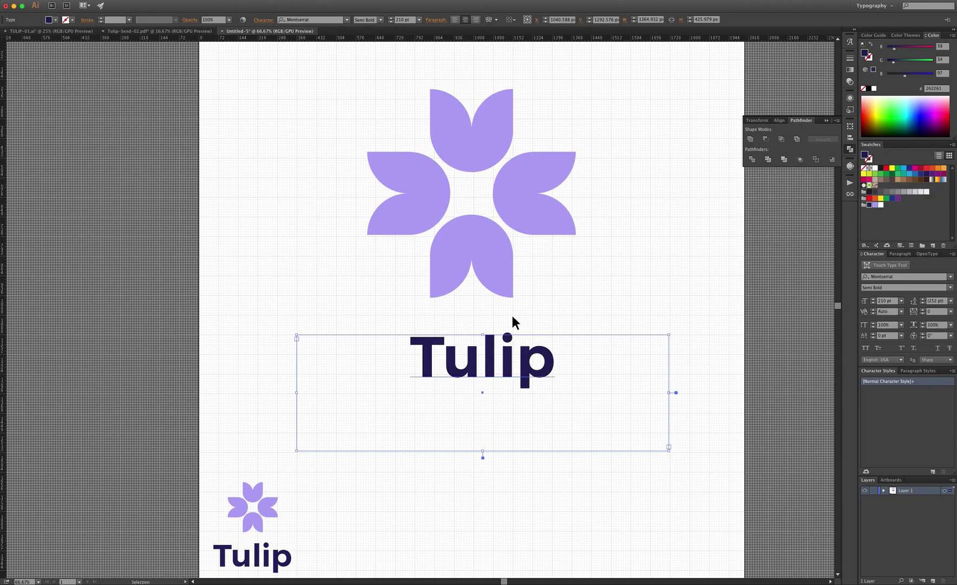
{"action": "left_click_drag", "start_coordinate": [534, 351], "coordinate": [522, 348]}
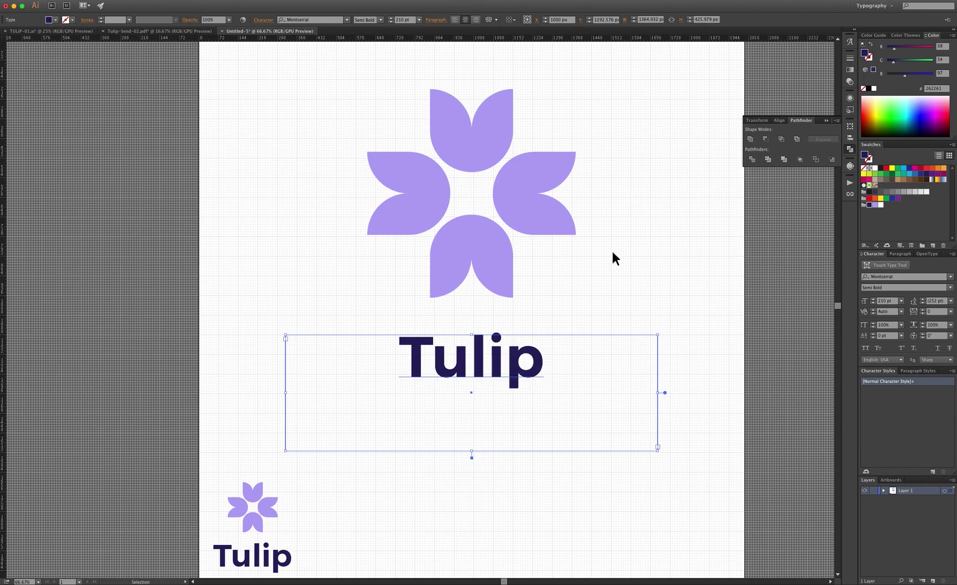
{"action": "key", "text": "a"}
{"action": "key", "text": "super+0"}
{"action": "key", "text": "super+minus"}
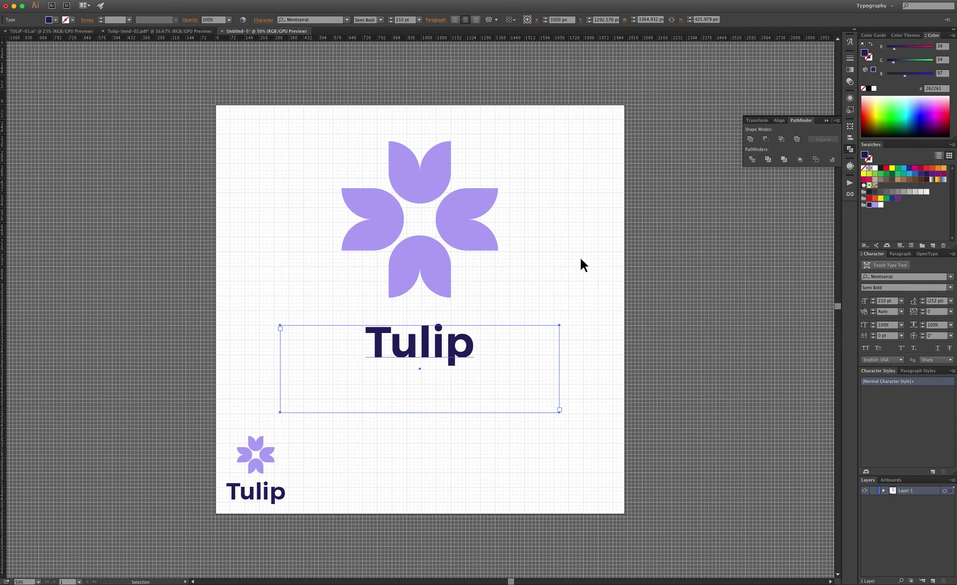
Enlarge the word "Tulip" to 400 pt and reduce it step by step to 360 pt.
{"action": "left_click", "coordinate": [408, 20]}
{"action": "type", "text": "200"}
{"action": "key", "text": "Return"}
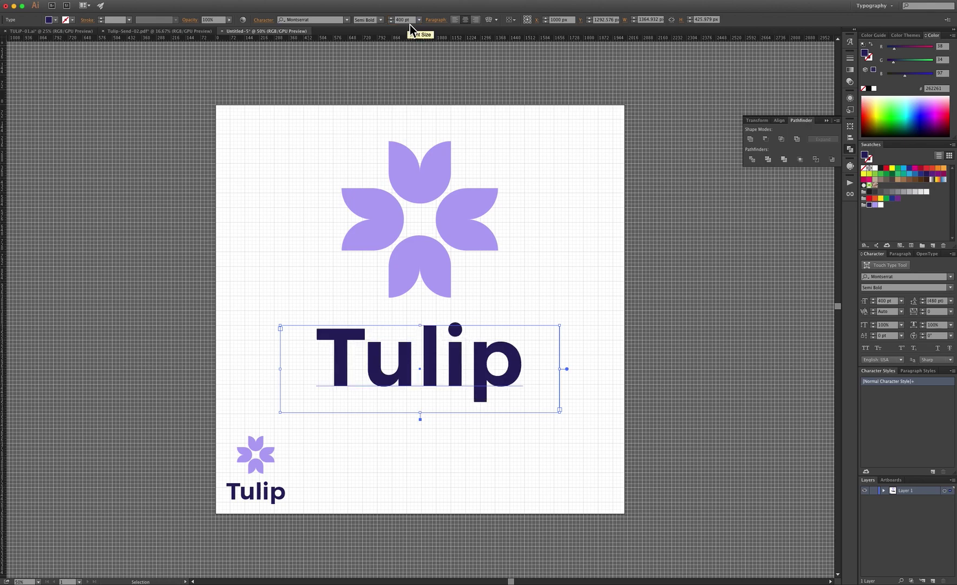
{"action": "key", "text": "super+shift+comma"}
{"action": "key", "text": "super+shift+comma"}
{"action": "key", "text": "super+shift+comma"}
{"action": "key", "text": "super+shift+comma"}
{"action": "key", "text": "super+shift+comma"}
{"action": "key", "text": "super+shift+comma"}
{"action": "key", "text": "super+shift+comma"}
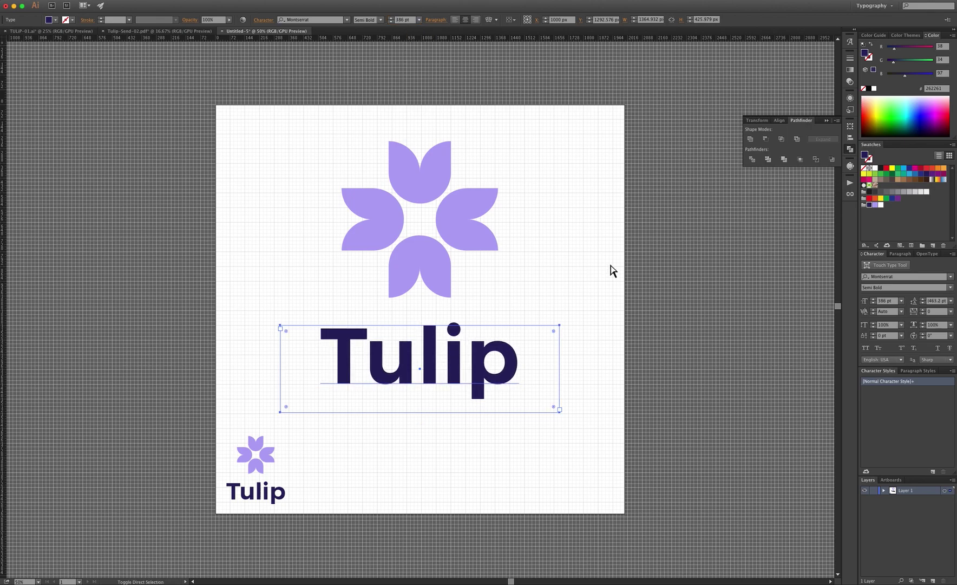
{"action": "key", "text": "super+shift+comma"}
{"action": "key", "text": "super+shift+comma"}
{"action": "key", "text": "super+shift+comma"}
{"action": "key", "text": "super+shift+comma"}
{"action": "key", "text": "super+shift+comma"}
{"action": "key", "text": "super+shift+comma"}
{"action": "key", "text": "super+shift+comma"}
{"action": "key", "text": "super+shift+comma"}
{"action": "key", "text": "super+shift+comma"}
{"action": "key", "text": "super+shift+comma"}
{"action": "key", "text": "super+shift+comma"}
{"action": "key", "text": "super+shift+comma"}
Nudge the word up closer to the flower and group the four tulips.
{"action": "key", "text": "shift+Up"}
{"action": "key", "text": "shift+Up"}
{"action": "key", "text": "shift+Up"}
{"action": "key", "text": "shift+Up"}
{"action": "left_click_drag", "start_coordinate": [283, 147], "coordinate": [526, 261]}
{"action": "key", "text": "super+g"}
Move the flower and the word down together toward the middle of the artboard.
{"action": "left_click_drag", "start_coordinate": [287, 122], "coordinate": [574, 386]}
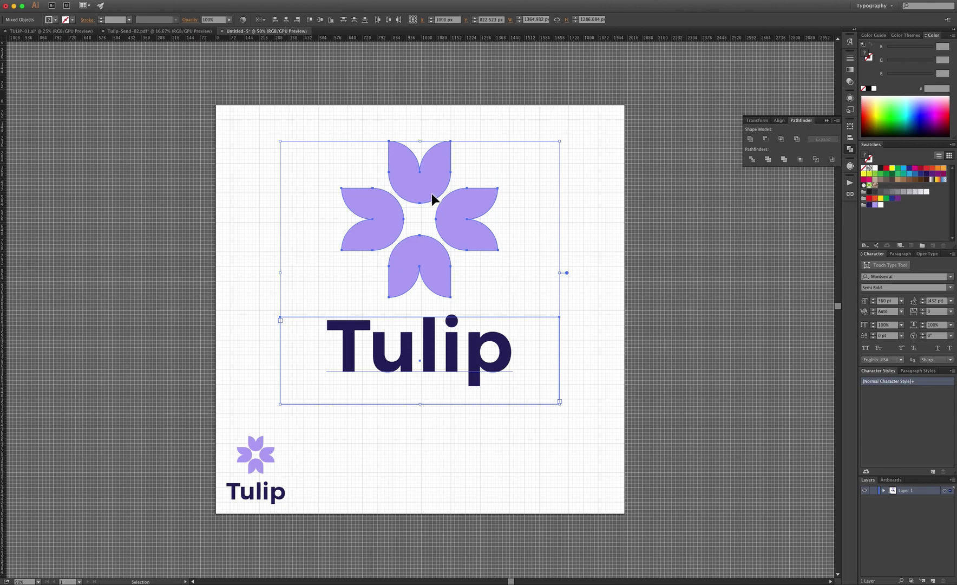
{"action": "left_click_drag", "start_coordinate": [433, 202], "coordinate": [433, 222]}
{"action": "left_click", "coordinate": [636, 213]}
Convert the word "Tulip" to outlines and group it with the flower.
{"action": "left_click", "coordinate": [435, 373]}
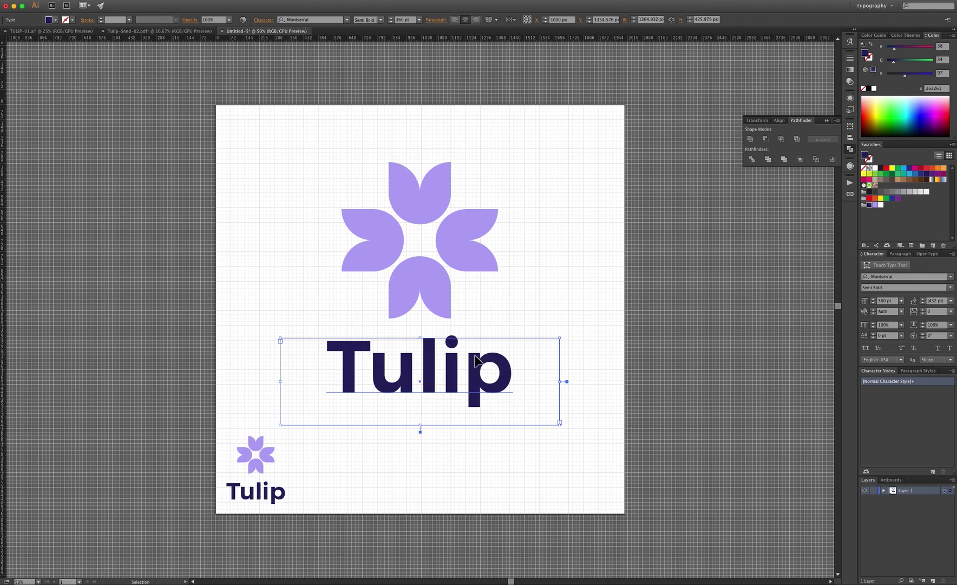
{"action": "right_click", "coordinate": [455, 368]}
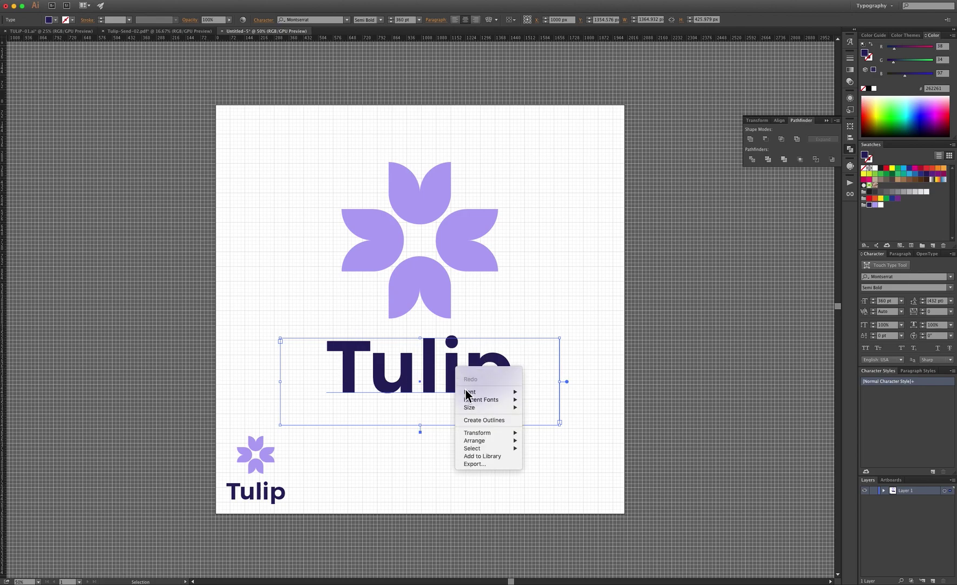
{"action": "left_click", "coordinate": [482, 422]}
{"action": "left_click_drag", "start_coordinate": [514, 396], "coordinate": [285, 202]}
{"action": "key", "text": "a"}
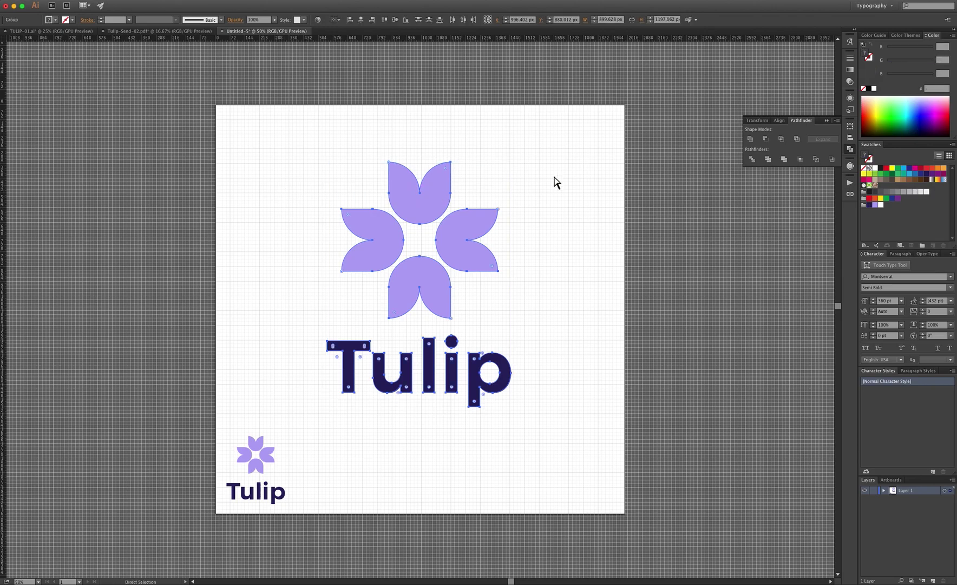
{"action": "key", "text": "v"}
{"action": "left_click", "coordinate": [545, 225]}
{"action": "key", "text": "super+minus"}
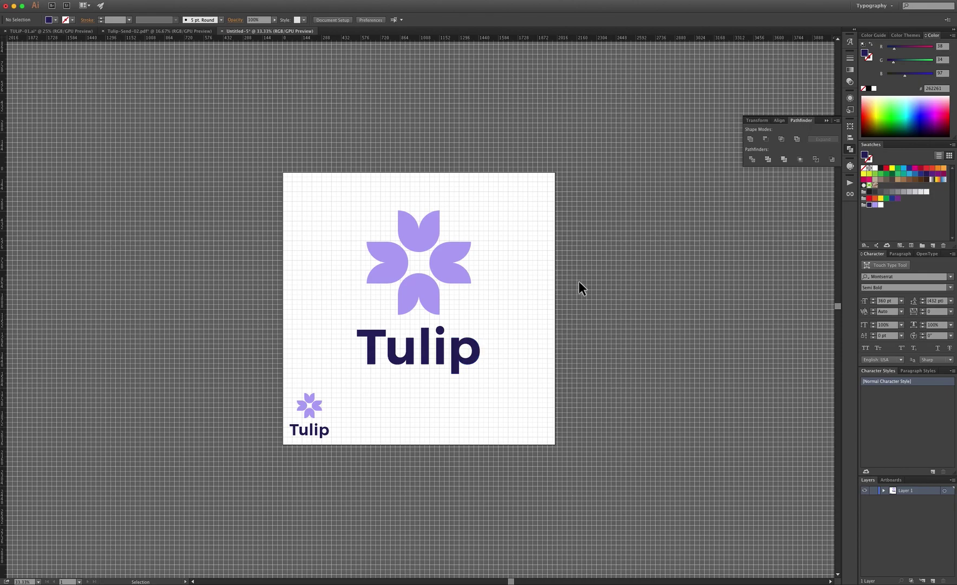
Ungroup the logo and move the outlined word to the right of the flower, vertically centred on it.
{"action": "left_click", "coordinate": [446, 347]}
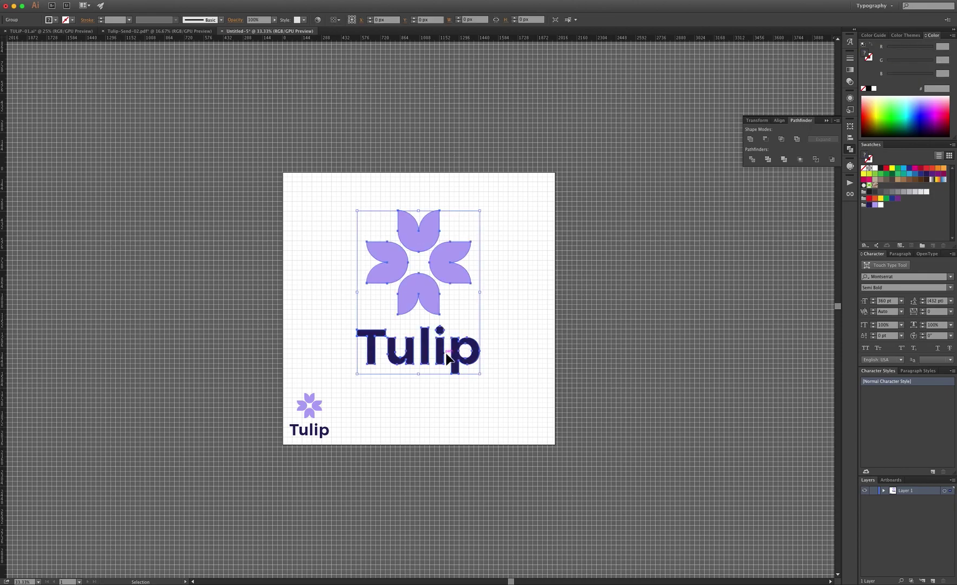
{"action": "right_click", "coordinate": [446, 353]}
{"action": "left_click", "coordinate": [472, 402]}
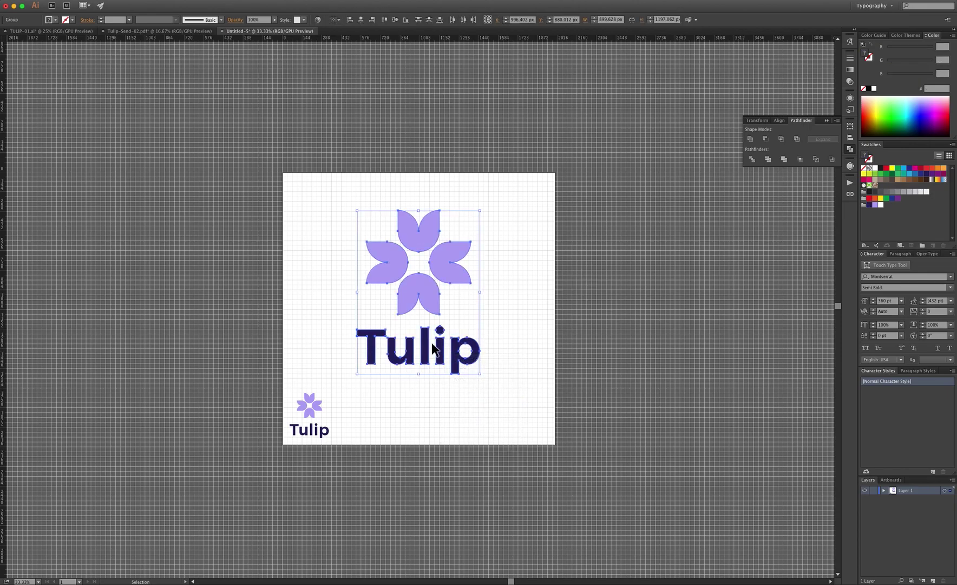
{"action": "key", "text": "super+shift+a"}
{"action": "left_click_drag", "start_coordinate": [427, 347], "coordinate": [552, 261]}
{"action": "left_click_drag", "start_coordinate": [593, 307], "coordinate": [594, 307]}
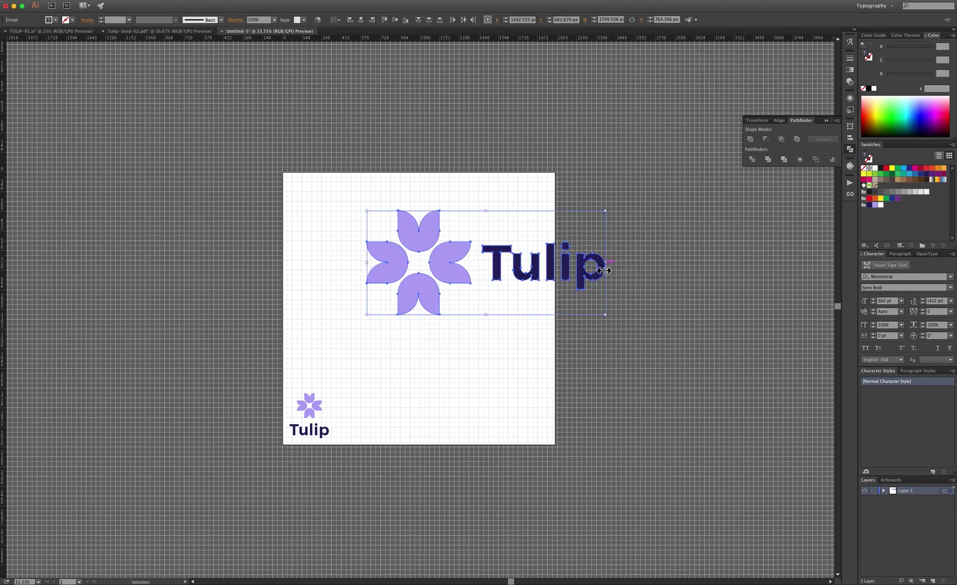
Scale the flower and word down together to about half size, and nudge the word slightly right.
{"action": "left_click_drag", "start_coordinate": [593, 272], "coordinate": [477, 277]}
{"action": "left_click", "coordinate": [552, 293]}
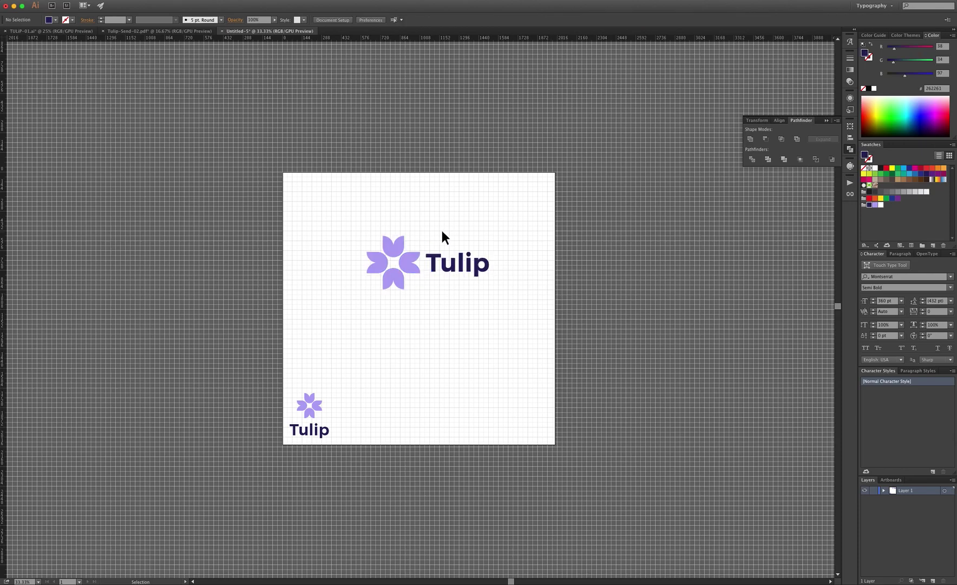
{"action": "left_click_drag", "start_coordinate": [535, 291], "coordinate": [535, 292]}
{"action": "key", "text": "shift+Right"}
{"action": "key", "text": "shift+Left"}
{"action": "key", "text": "Right"}
Scale the flower alone down to about 313 px wide beside the word.
{"action": "left_click", "coordinate": [391, 281]}
{"action": "left_click_drag", "start_coordinate": [373, 269], "coordinate": [384, 268]}
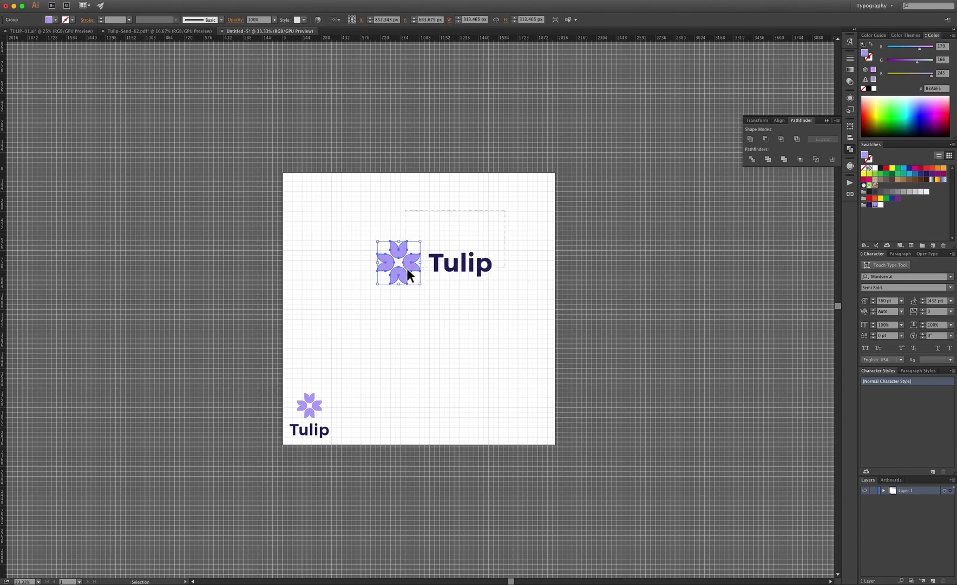
{"action": "left_click", "coordinate": [457, 261], "text": "shift"}
Place horizontal guides along the top of the T and along the word's baseline.
{"action": "key", "text": "z"}
{"action": "left_click_drag", "start_coordinate": [507, 309], "coordinate": [321, 232]}
{"action": "key", "text": "v"}
{"action": "left_click_drag", "start_coordinate": [582, 38], "coordinate": [490, 236]}
{"action": "left_click_drag", "start_coordinate": [545, 37], "coordinate": [528, 313]}
{"action": "key", "text": "super+semicolon"}
{"action": "left_click", "coordinate": [504, 209]}
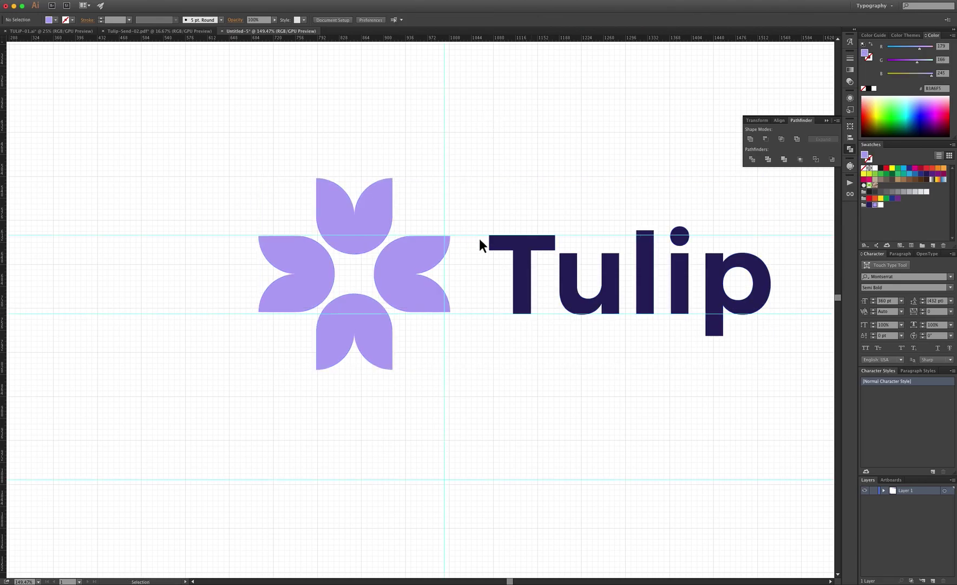
Enlarge the flower to about 323 px wide so its side tulips span the two guides of the T.
{"action": "left_click_drag", "start_coordinate": [203, 111], "coordinate": [457, 425]}
{"action": "key", "text": "z"}
{"action": "left_click_drag", "start_coordinate": [460, 239], "coordinate": [533, 252]}
{"action": "key", "text": "v"}
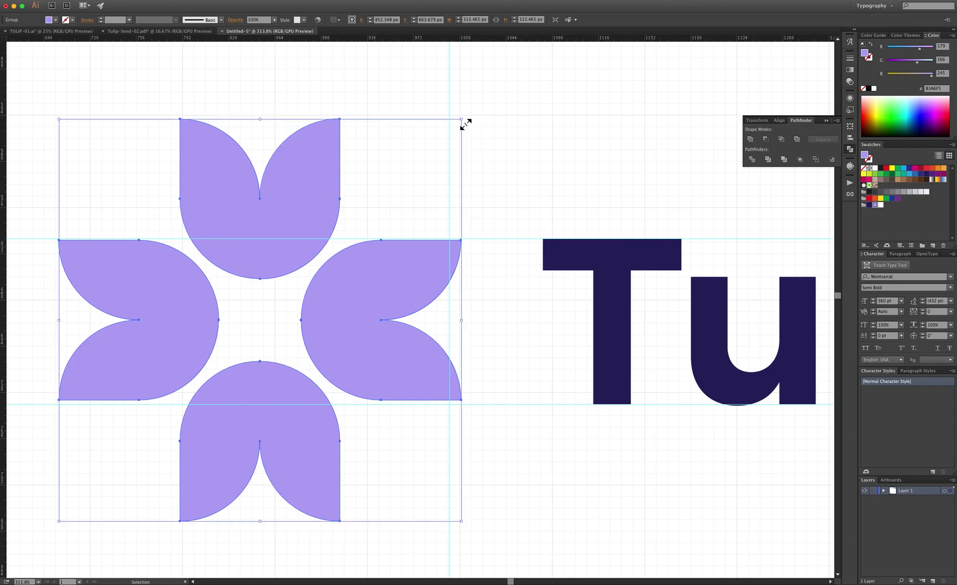
{"action": "left_click_drag", "start_coordinate": [463, 119], "coordinate": [464, 116]}
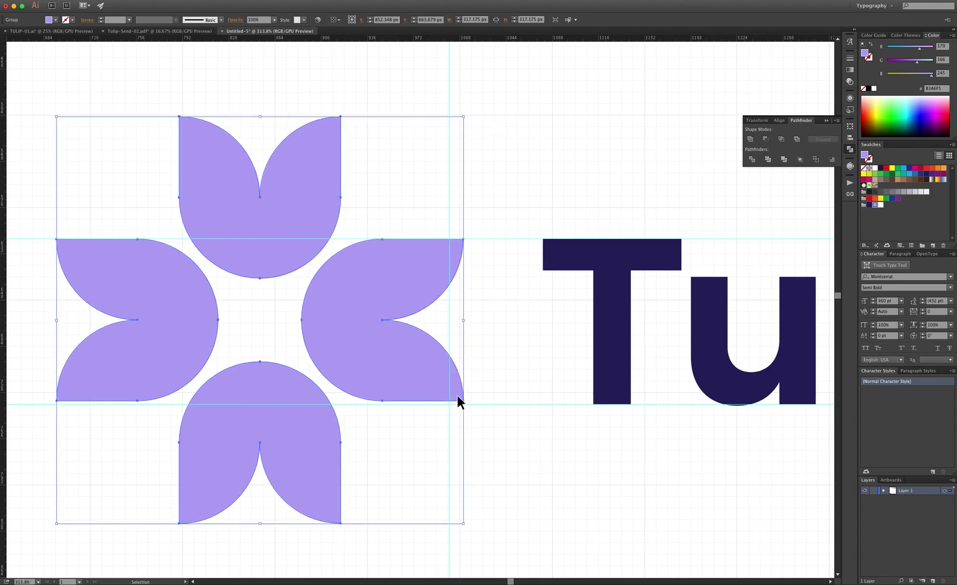
{"action": "left_click_drag", "start_coordinate": [464, 523], "coordinate": [468, 528]}
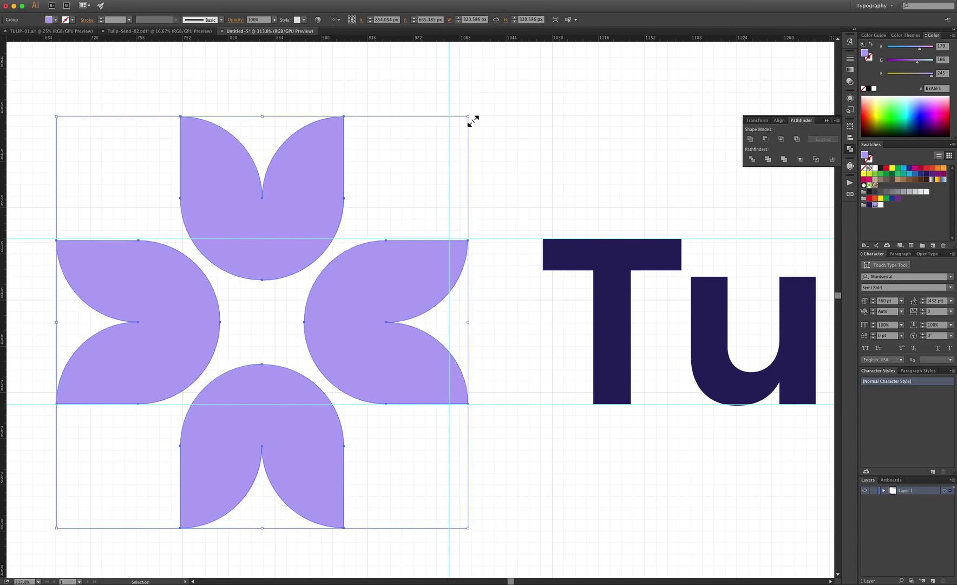
{"action": "left_click_drag", "start_coordinate": [472, 118], "coordinate": [472, 114]}
Nudge the flower left to widen its gap to the word, and fine-tune it slightly back to the right.
{"action": "key", "text": "super+minus"}
{"action": "key", "text": "super+minus"}
{"action": "key", "text": "super+minus"}
{"action": "key", "text": "shift+Left"}
{"action": "key", "text": "shift+Left"}
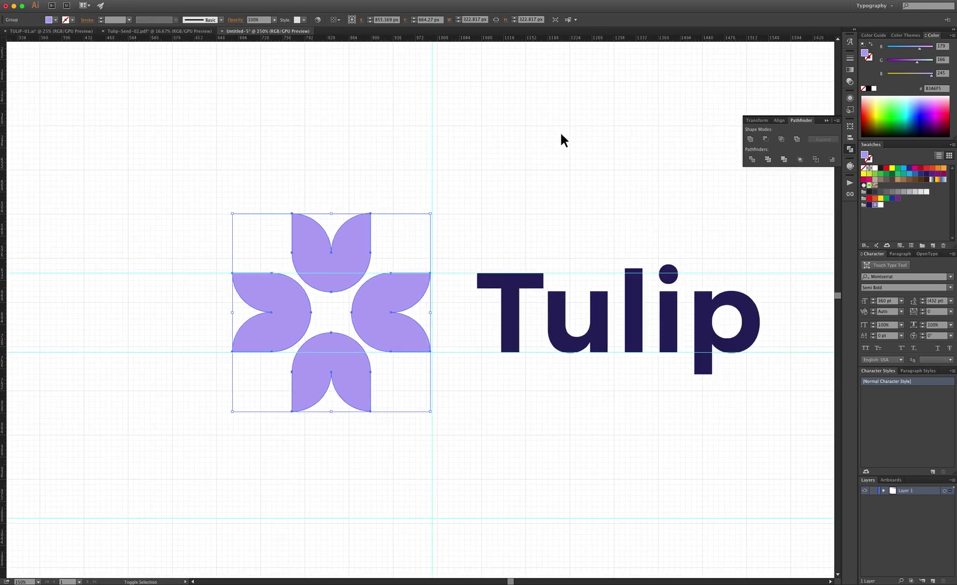
{"action": "key", "text": "shift+Left"}
{"action": "key", "text": "super+minus"}
{"action": "key", "text": "super+minus"}
{"action": "key", "text": "shift+Left"}
{"action": "key", "text": "shift+Left"}
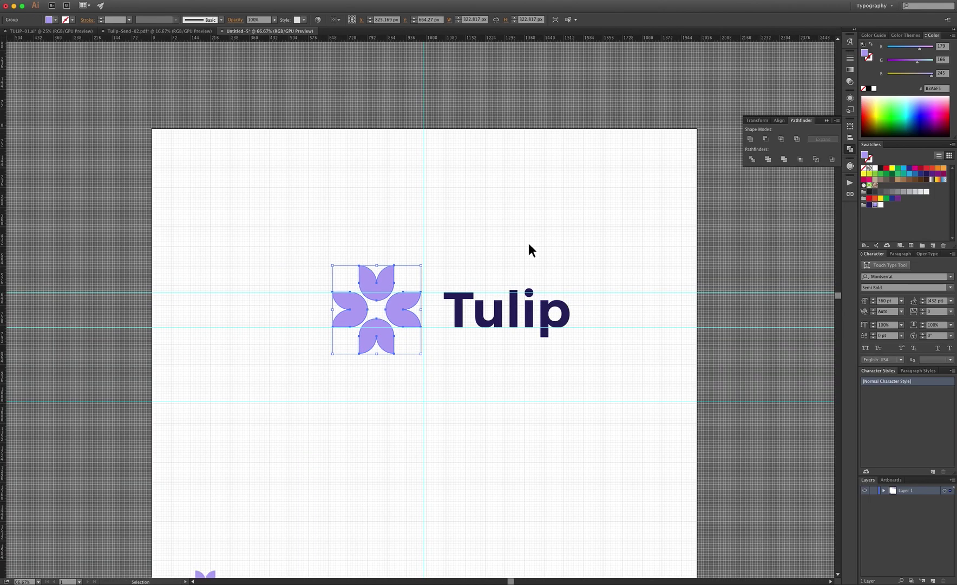
{"action": "key", "text": "Right"}
{"action": "key", "text": "Right"}
{"action": "key", "text": "Right"}
{"action": "key", "text": "Right"}
{"action": "key", "text": "Right"}
{"action": "key", "text": "super+shift+a"}
Hide the guides and the grid.
{"action": "key", "text": "a"}
{"action": "key", "text": "super+semicolon"}
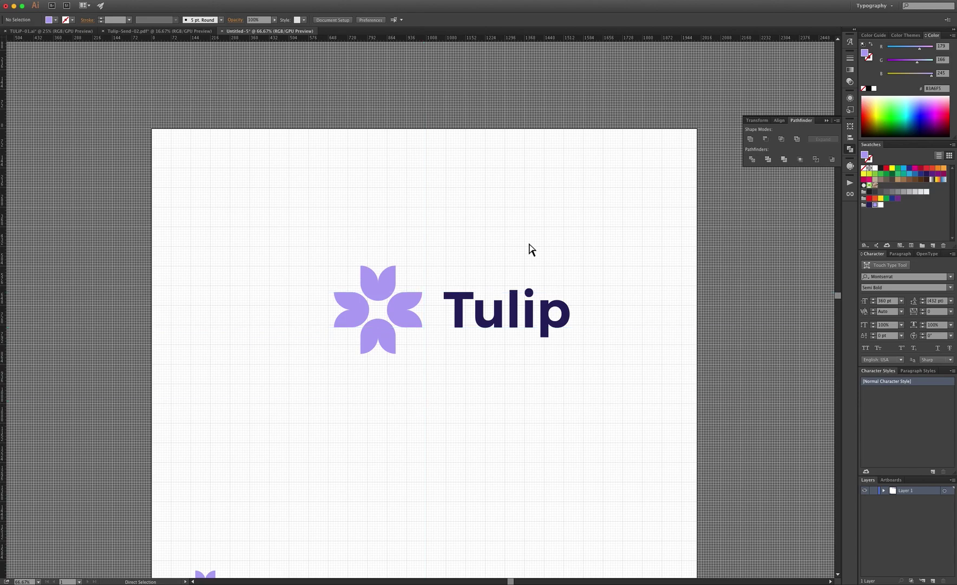
{"action": "key", "text": "super+minus"}
{"action": "key", "text": "super+apostrophe"}
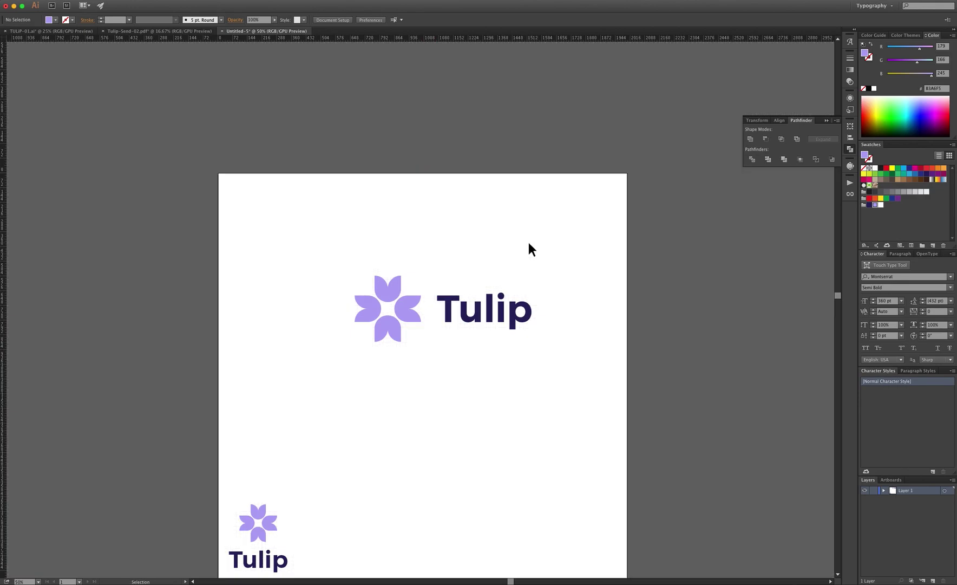
Enlarge the logo to about 1044 px wide in the artboard's upper part and place a copy directly below it.
{"action": "left_click_drag", "start_coordinate": [437, 291], "coordinate": [374, 124]}
{"action": "left_click_drag", "start_coordinate": [239, 69], "coordinate": [461, 233]}
{"action": "left_click_drag", "start_coordinate": [519, 231], "coordinate": [199, 126]}
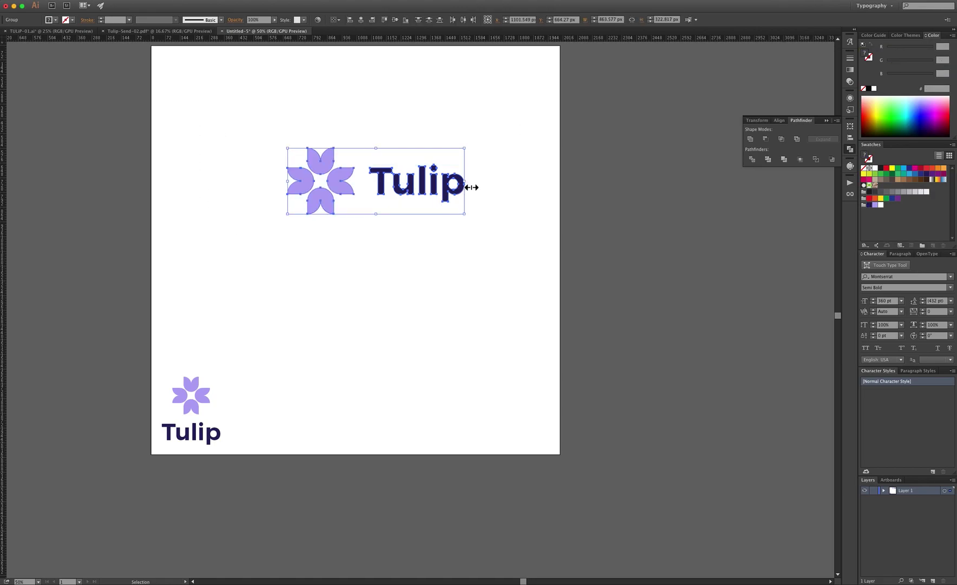
{"action": "left_click_drag", "start_coordinate": [472, 187], "coordinate": [477, 179]}
{"action": "left_click_drag", "start_coordinate": [326, 202], "coordinate": [297, 239]}
{"action": "left_click", "coordinate": [211, 124]}
{"action": "left_click_drag", "start_coordinate": [391, 238], "coordinate": [437, 273]}
{"action": "left_click_drag", "start_coordinate": [439, 224], "coordinate": [395, 268]}
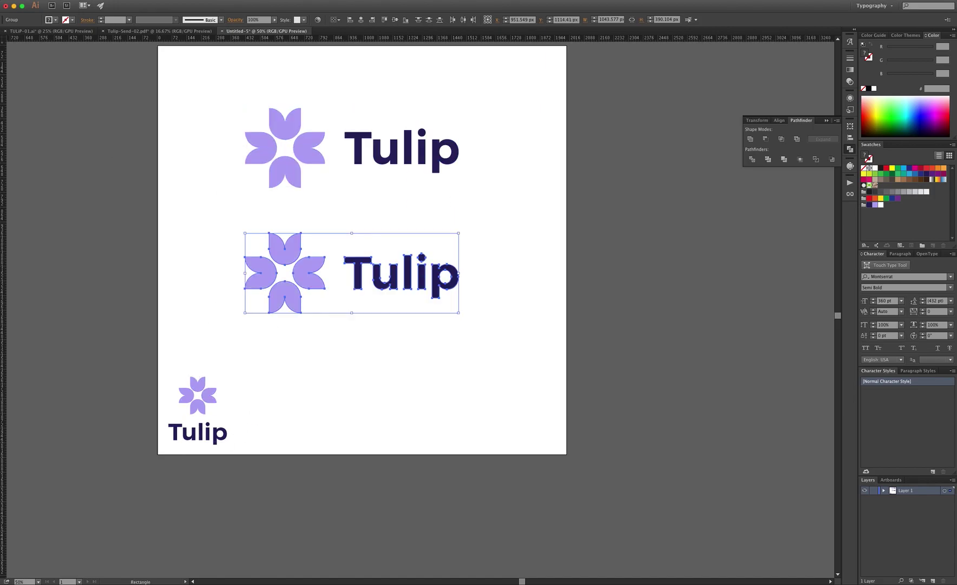
Draw a dark navy rectangle across the artboard's full width around the lower logo and send it to the back.
{"action": "key", "text": "m"}
{"action": "left_click_drag", "start_coordinate": [158, 214], "coordinate": [572, 340]}
{"action": "key", "text": "super+shift+bracketleft"}
{"action": "key", "text": "v"}
Recolour the word "Tulip" in the lower logo white.
{"action": "left_click", "coordinate": [395, 281]}
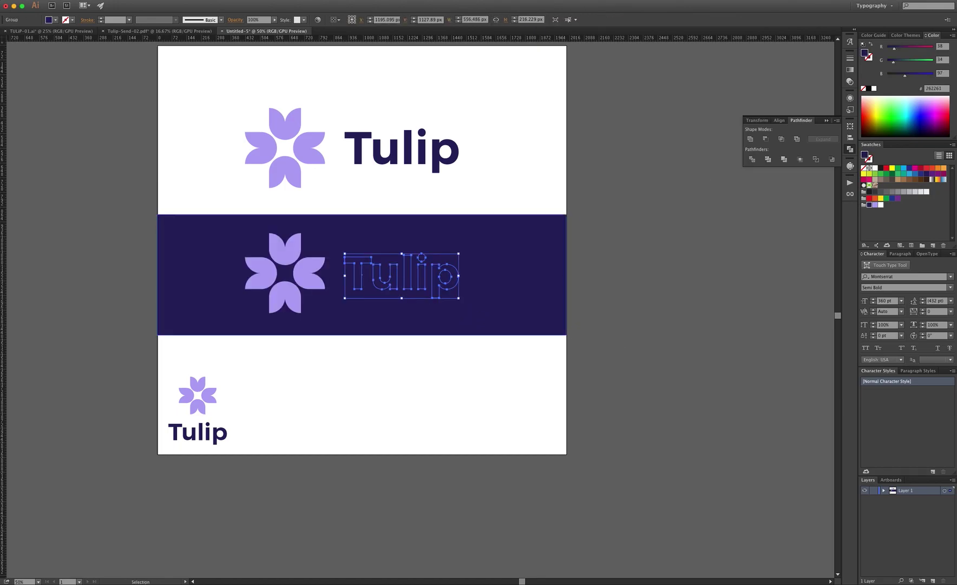
{"action": "left_click", "coordinate": [875, 168]}
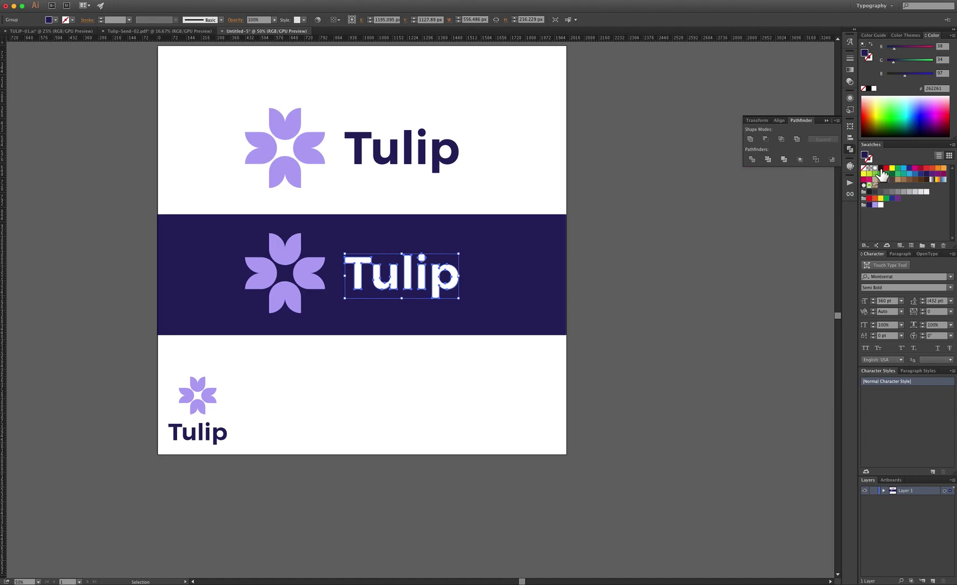
{"action": "left_click", "coordinate": [648, 171]}
{"action": "left_click_drag", "start_coordinate": [534, 155], "coordinate": [595, 205]}
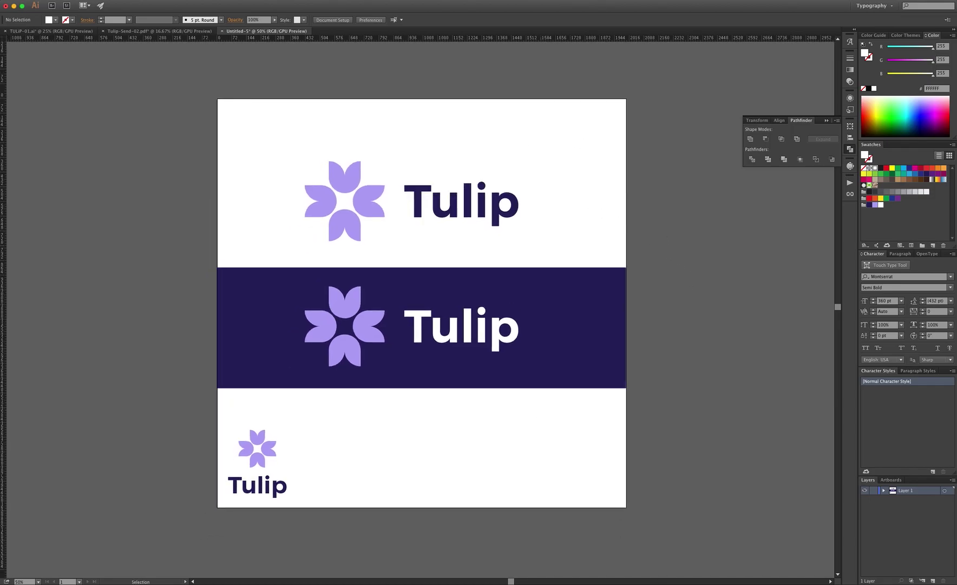